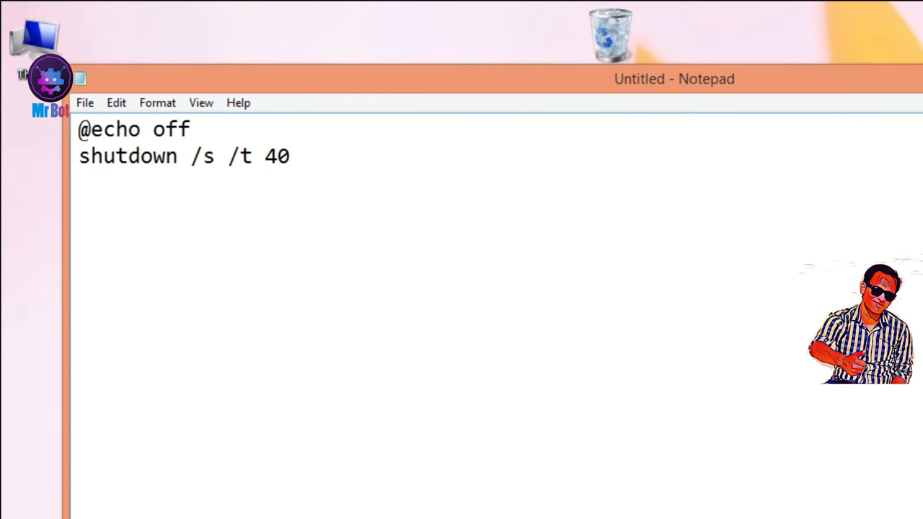
- Save the shutdown script as Smart Shutdown.bat in the desktop's Lab folder and close the text editor
click(82, 100)
click(120, 181)
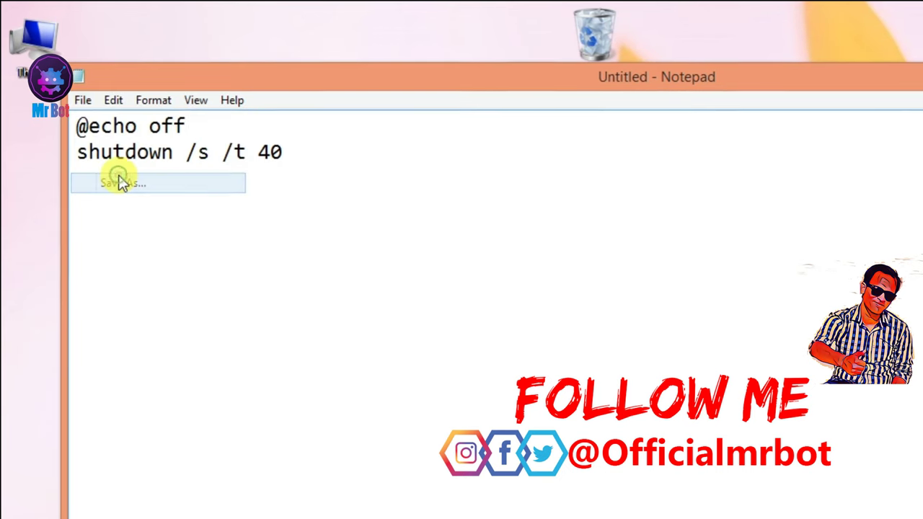
click(153, 244)
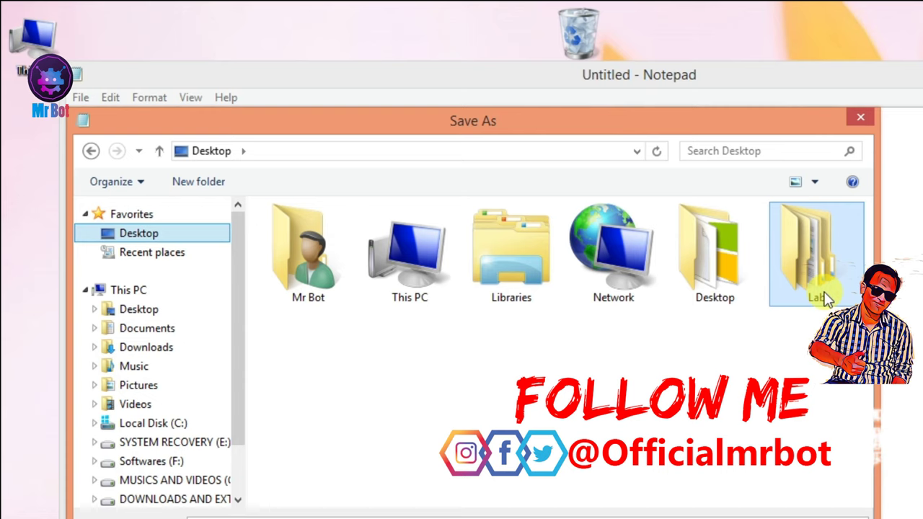
double_click(822, 296)
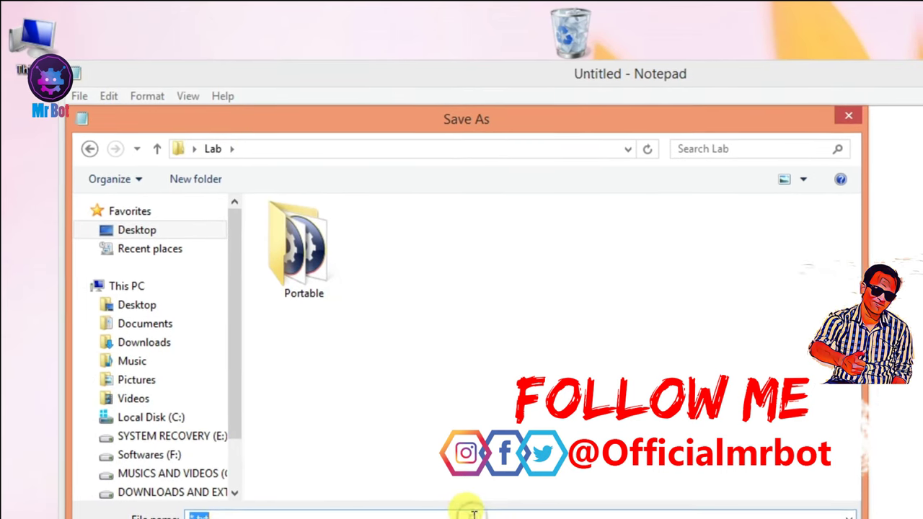
text(Smart)
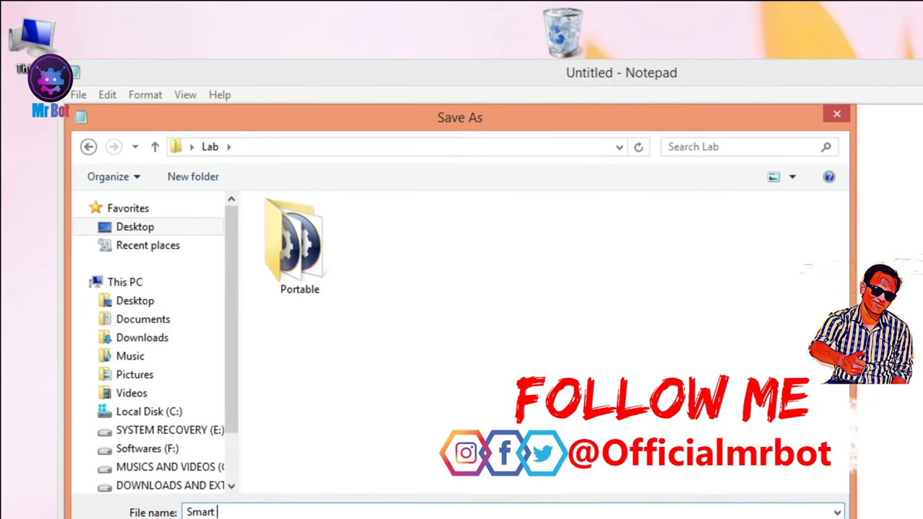
text( Shutdown)
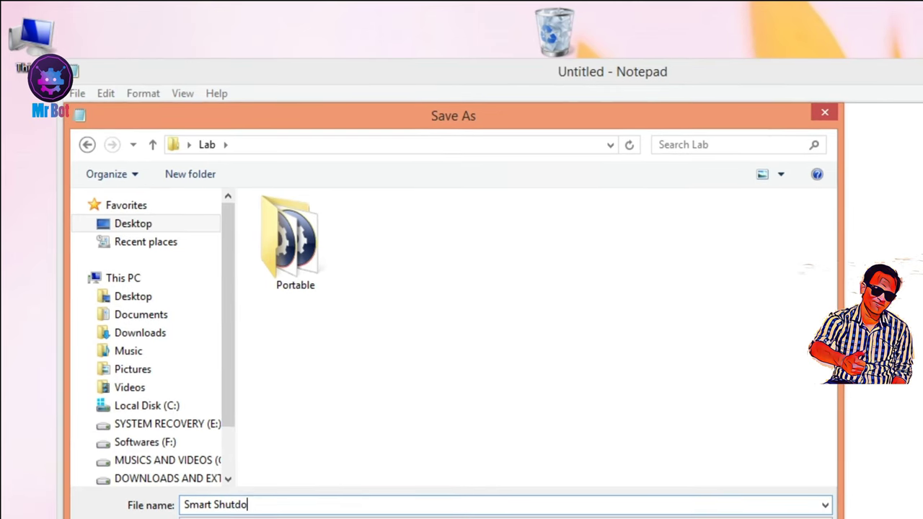
text(.ba)
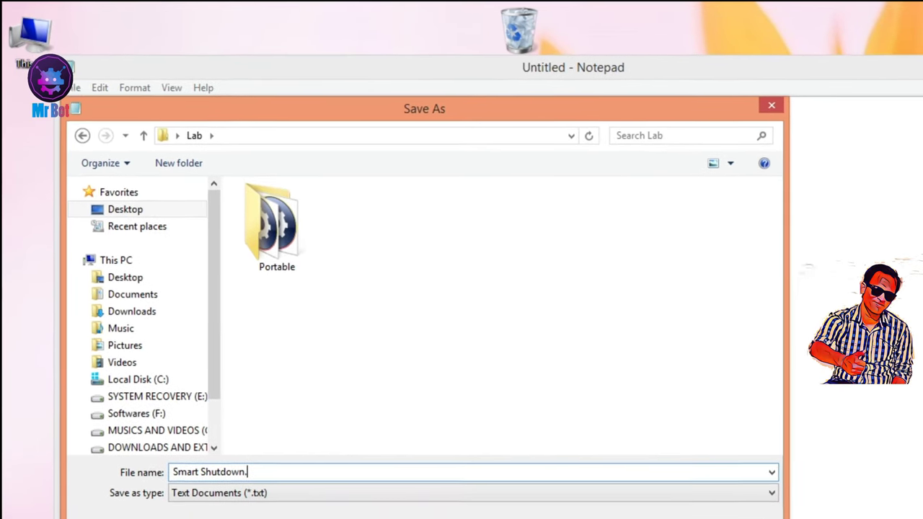
text(t)
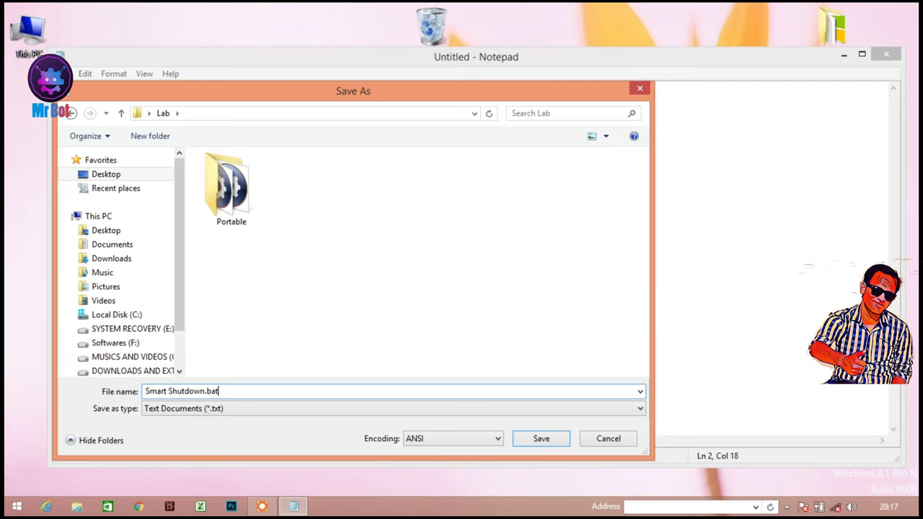
click(543, 441)
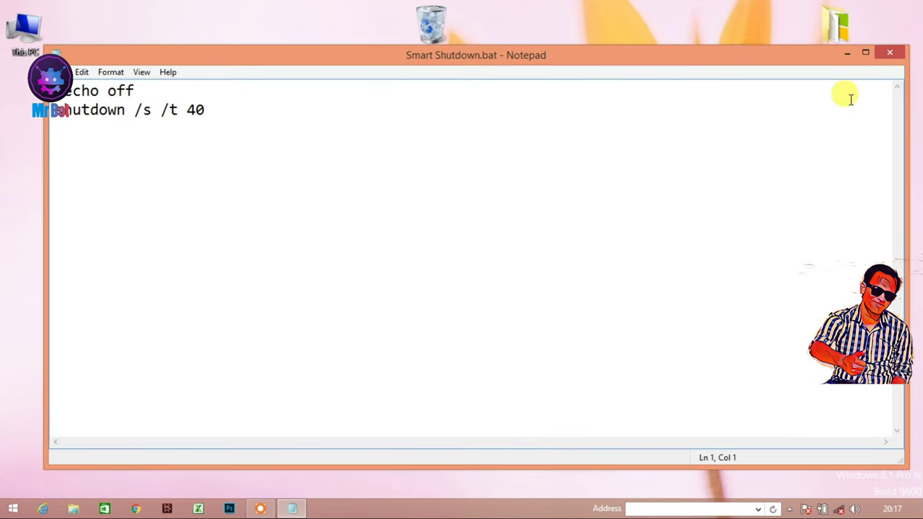
click(894, 55)
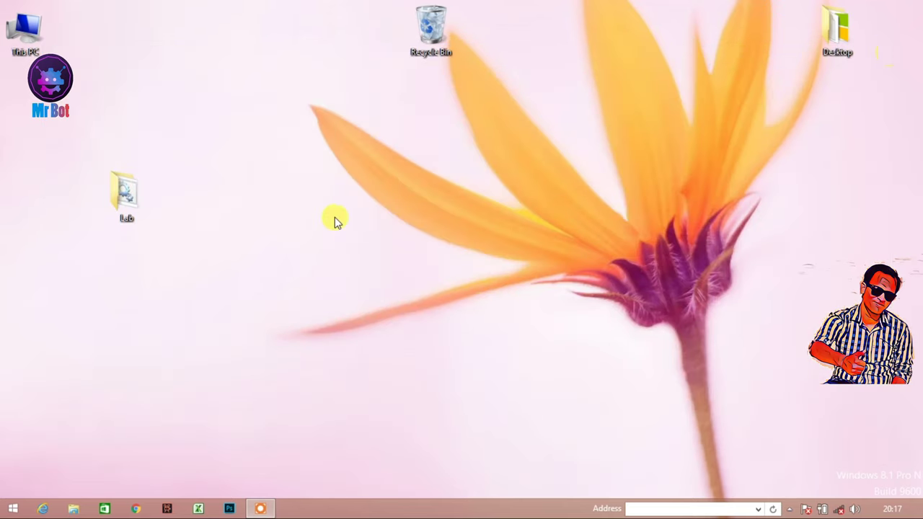
- Open the desktop's Lab folder, view the script in Smart Shutdown.bat in the text editor, and close the file
double_click(130, 189)
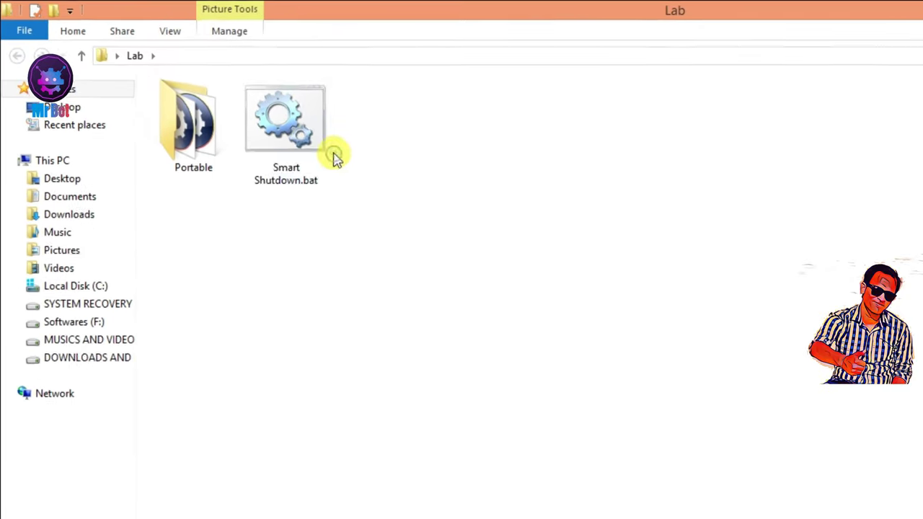
click(236, 103)
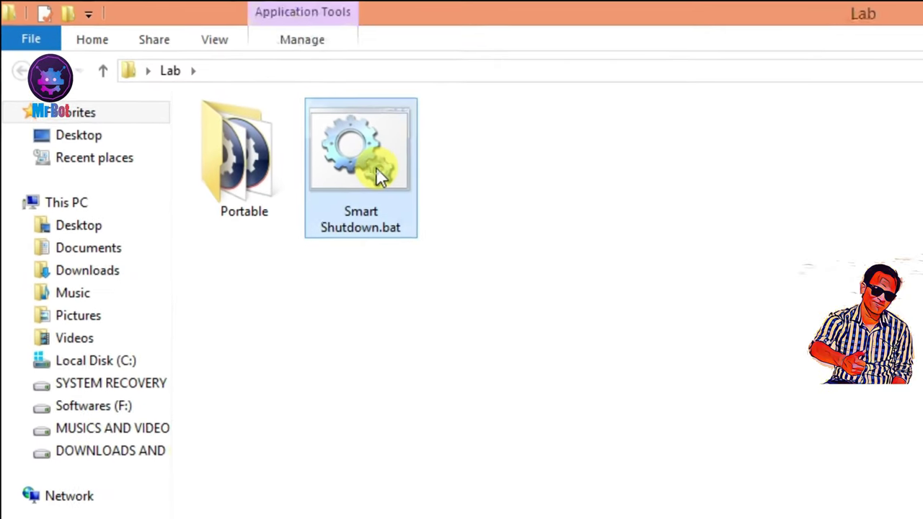
right_click(378, 168)
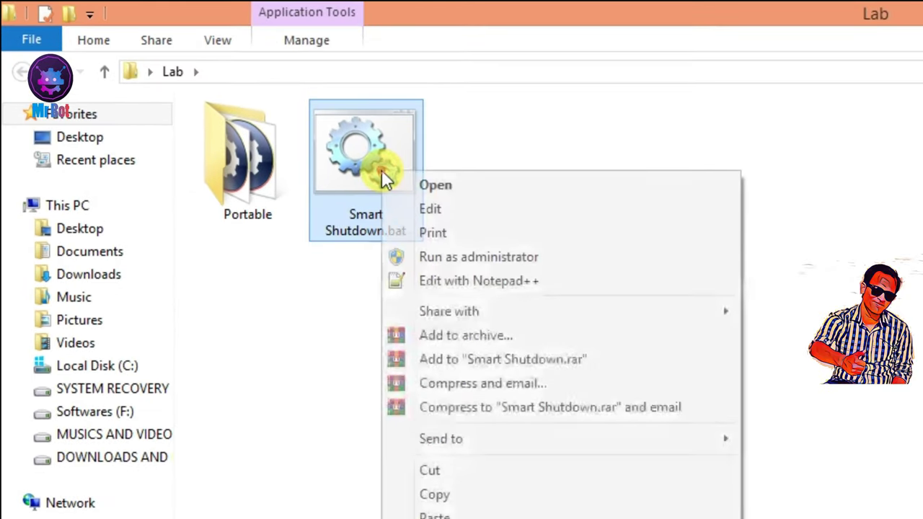
click(428, 207)
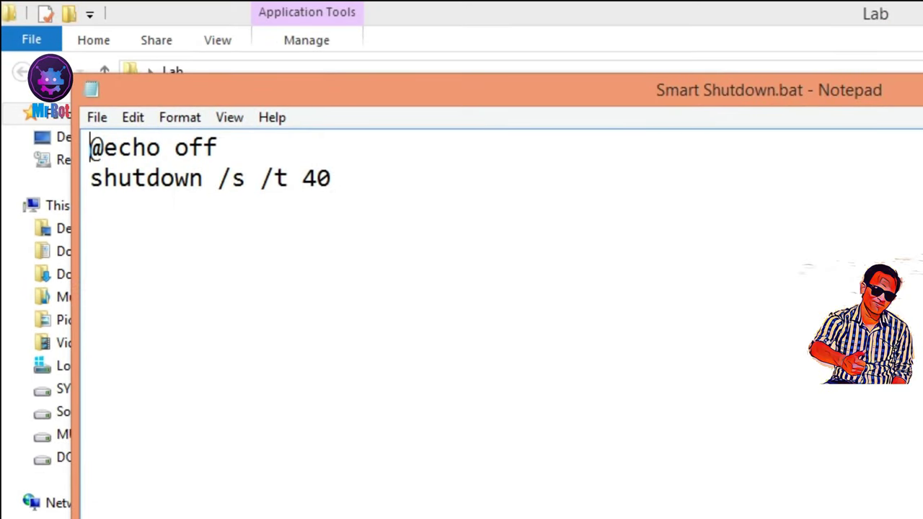
key(alt+F4)
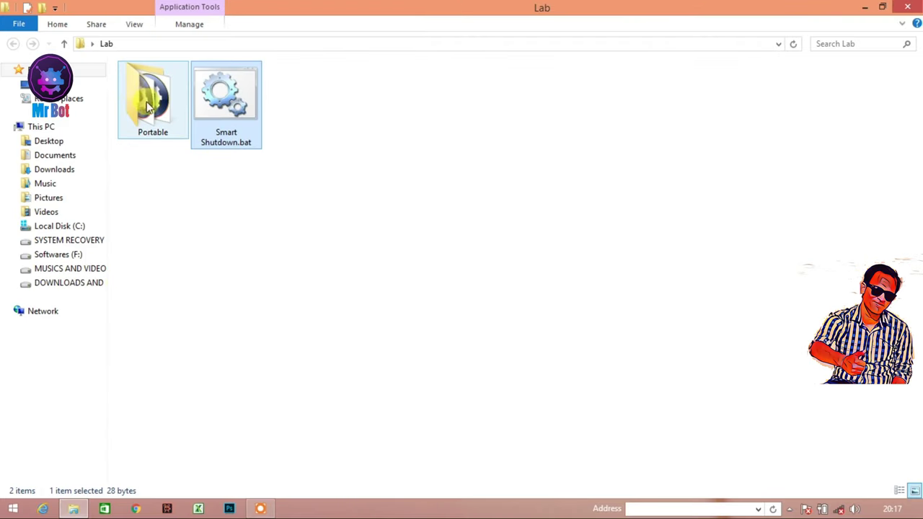
- Open the Portable folder inside Lab in a half-screen window and check the computer's system type in its system information
double_click(148, 105)
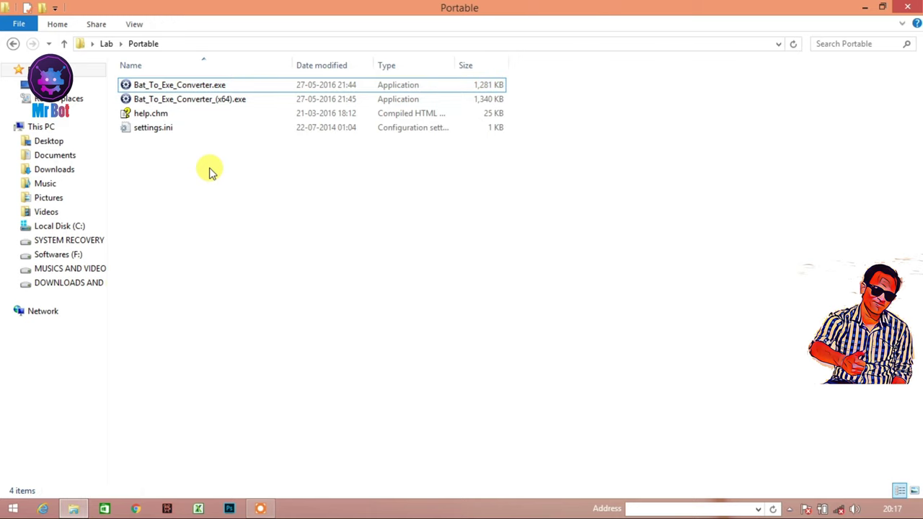
drag(608, 6, 682, 7)
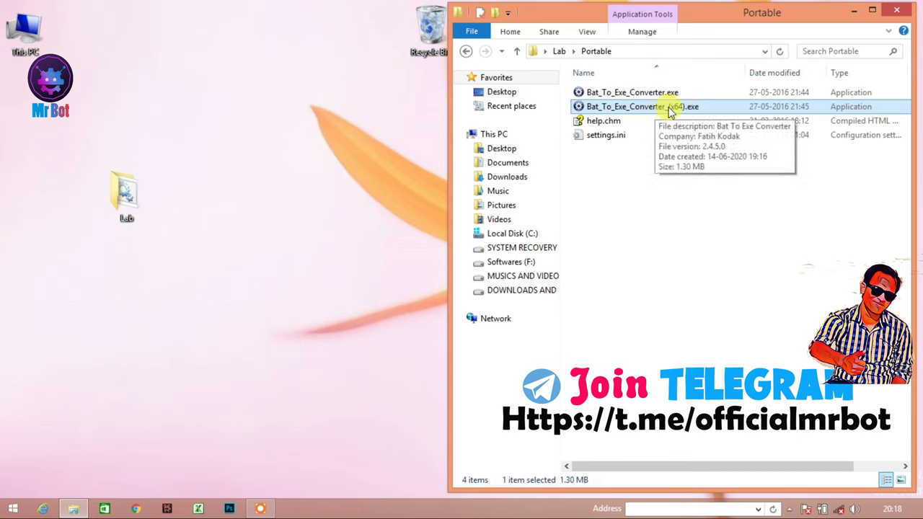
click(16, 26)
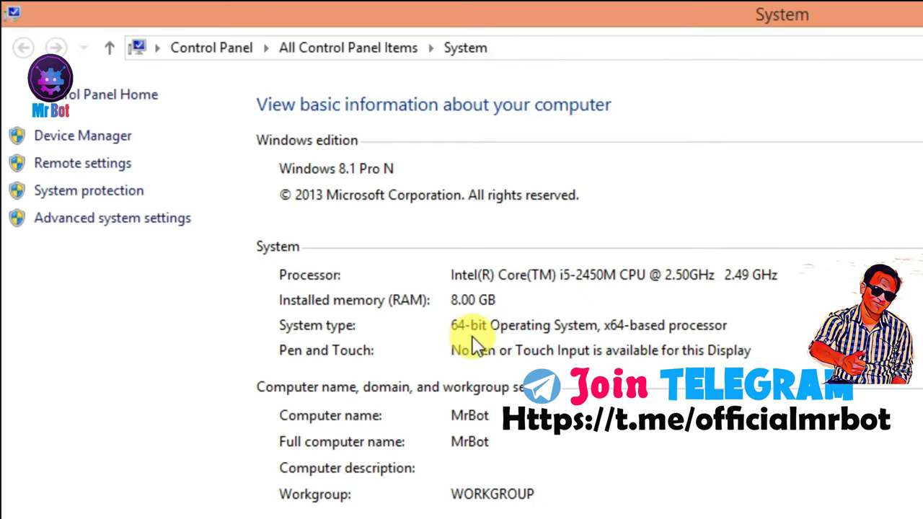
click(907, 7)
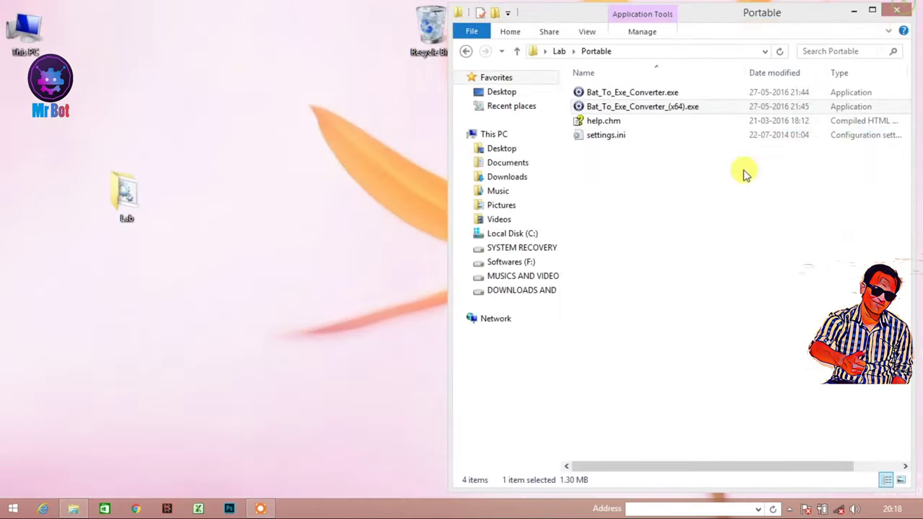
- Launch Bat_To_Exe_Converter_(x64).exe from the Portable folder and reposition its window higher on the screen
click(686, 96)
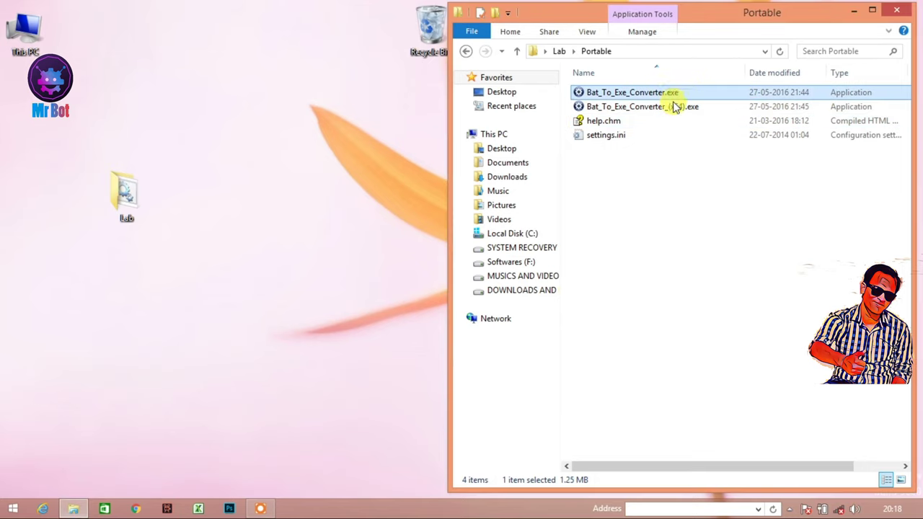
click(677, 108)
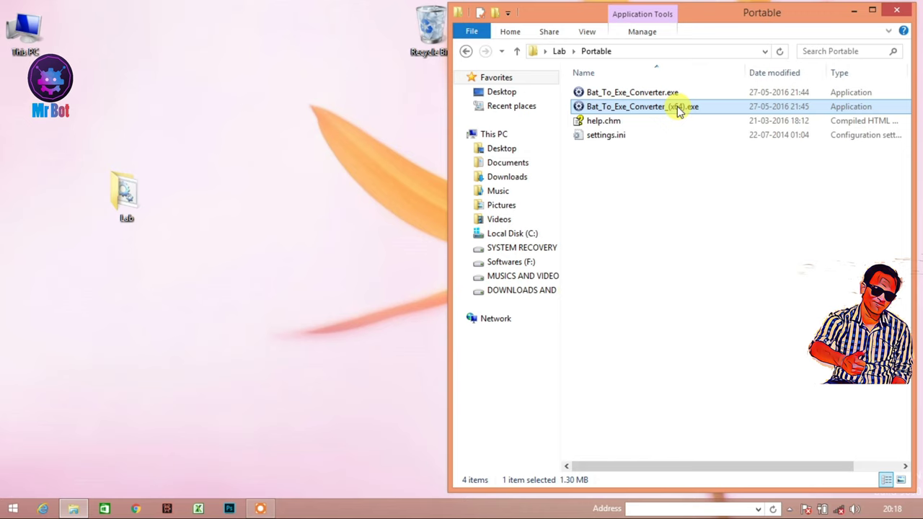
double_click(678, 106)
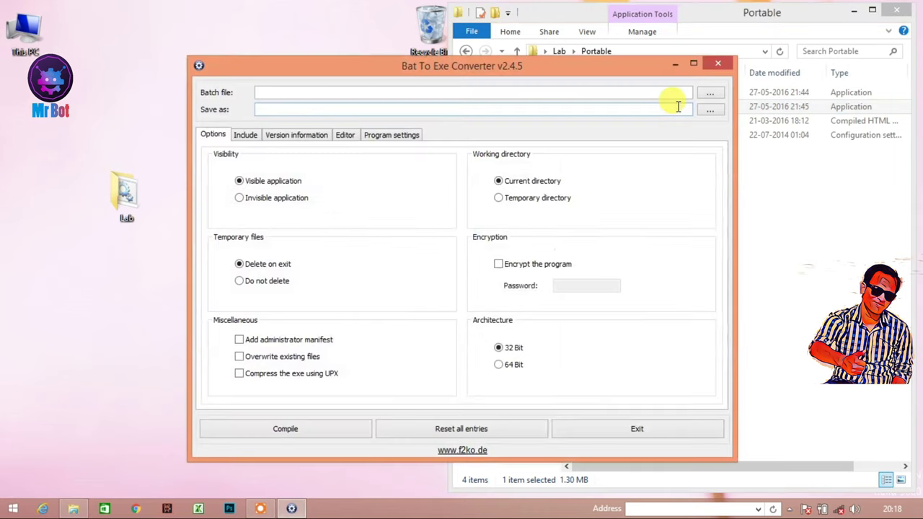
drag(611, 69, 641, 42)
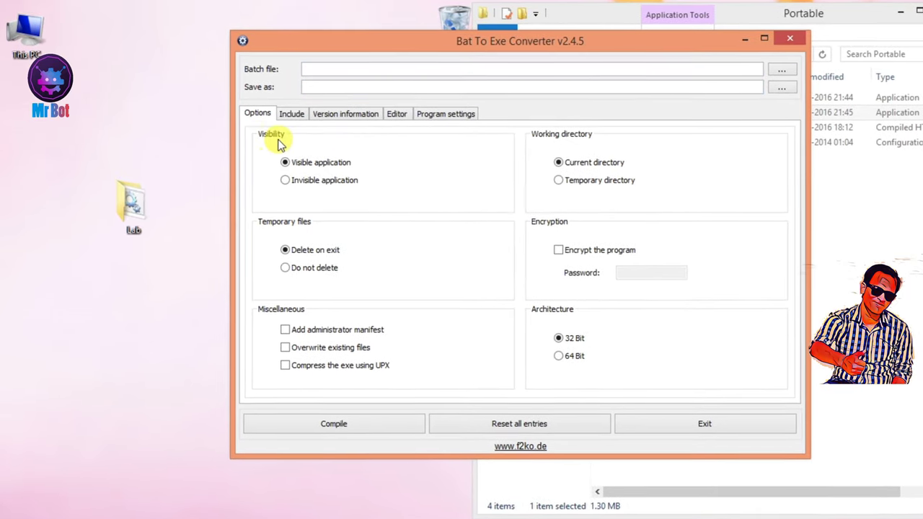
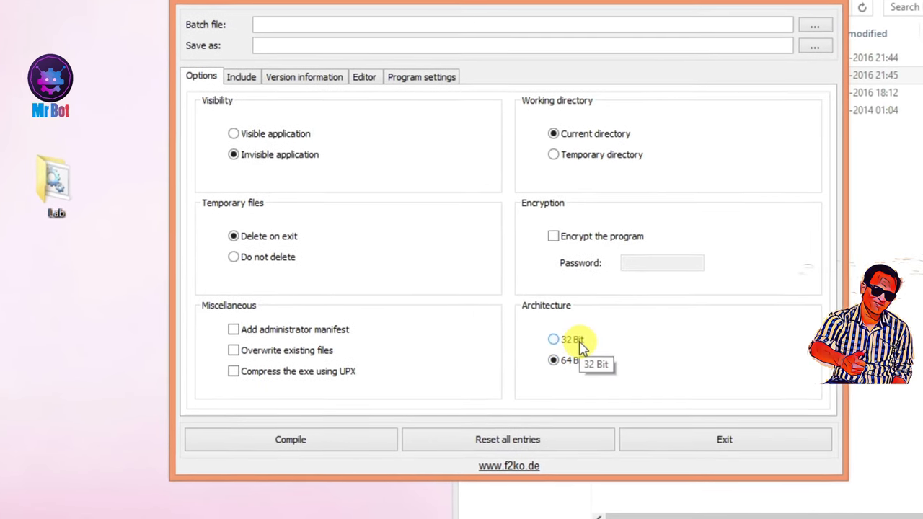
- Compile Smart Shutdown.bat from the Lab folder into Smart Shutdown.exe as an invisible 64 Bit application, and exit the converter
click(589, 349)
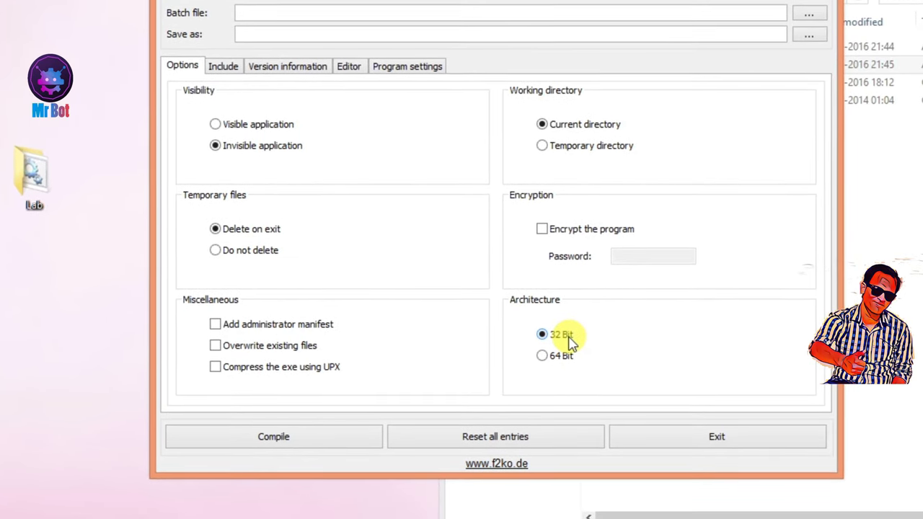
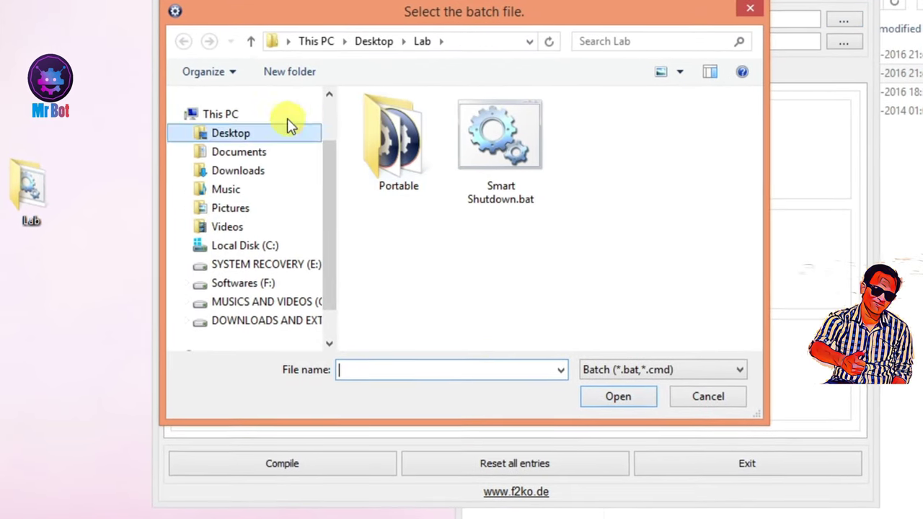
click(238, 137)
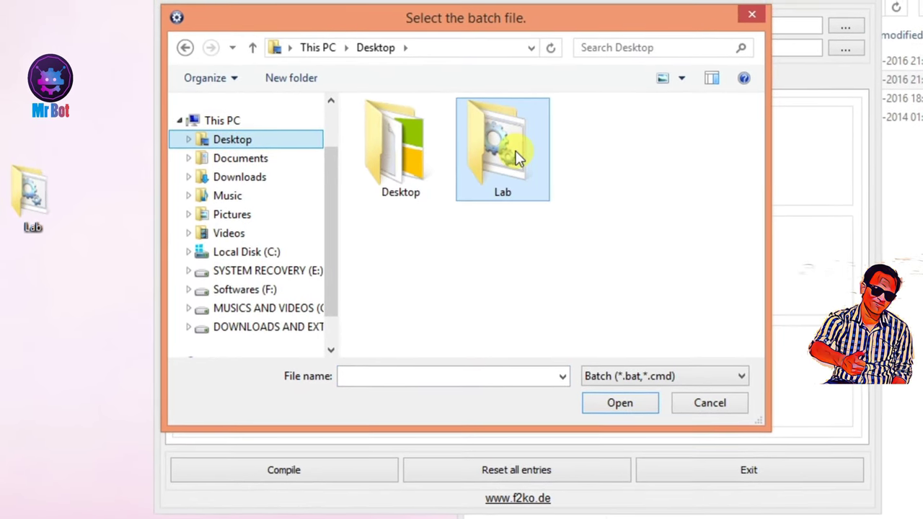
double_click(516, 153)
click(513, 154)
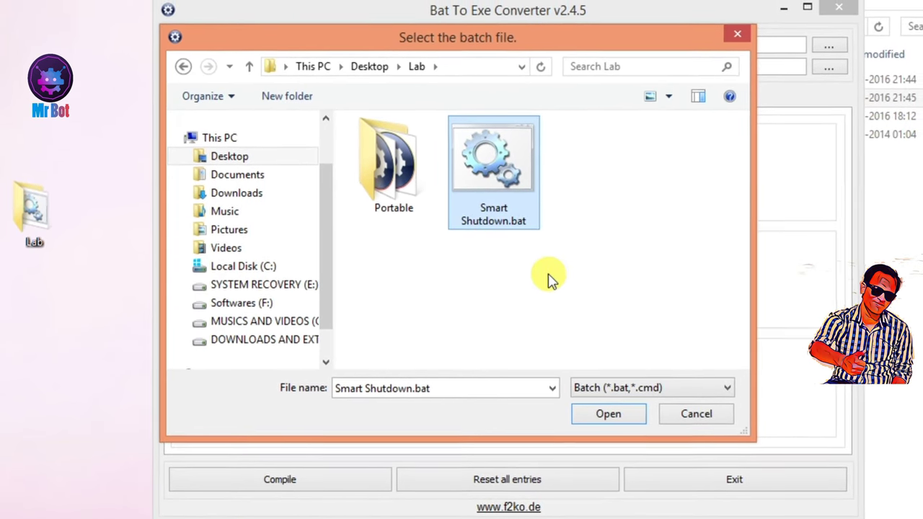
click(593, 418)
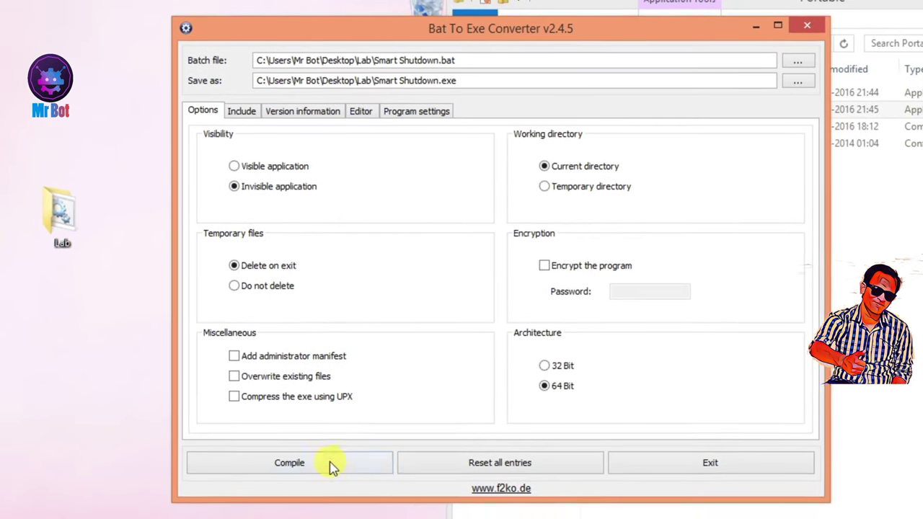
click(322, 451)
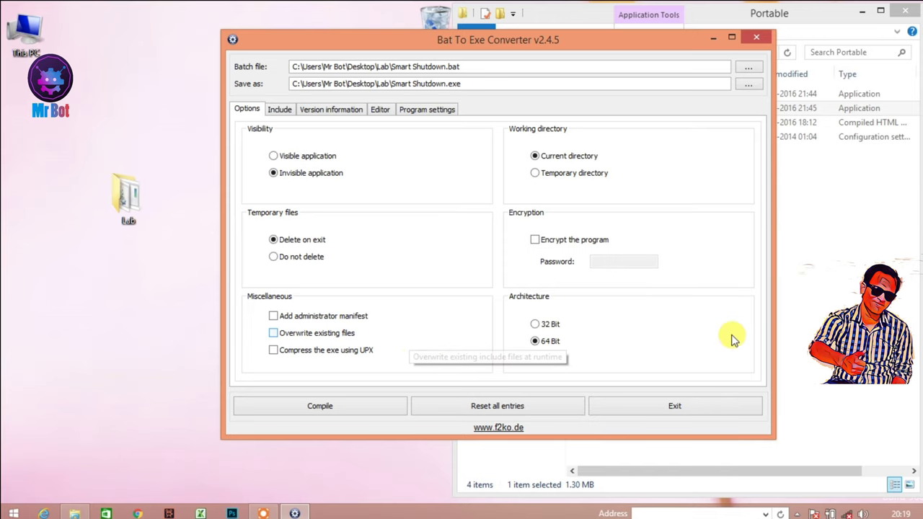
click(675, 406)
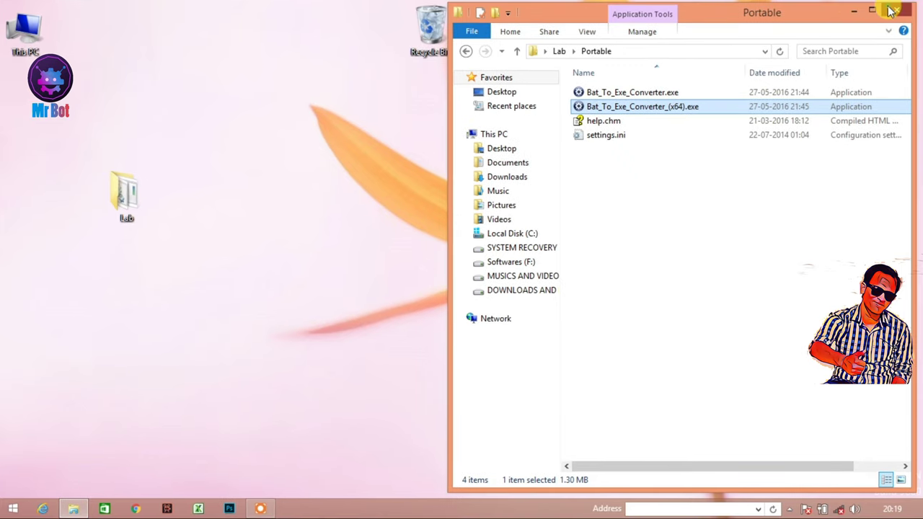
- Close the Portable folder window and open the desktop's Lab folder in a maximized window
click(894, 10)
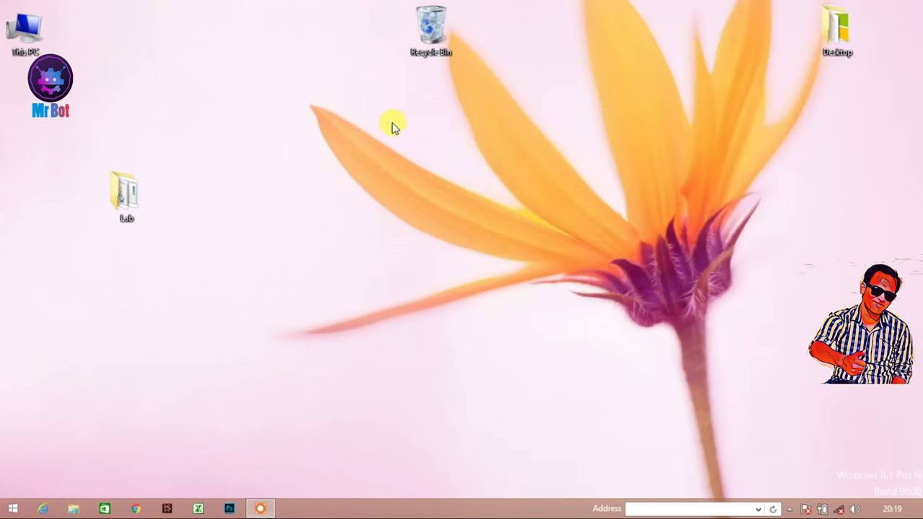
double_click(130, 196)
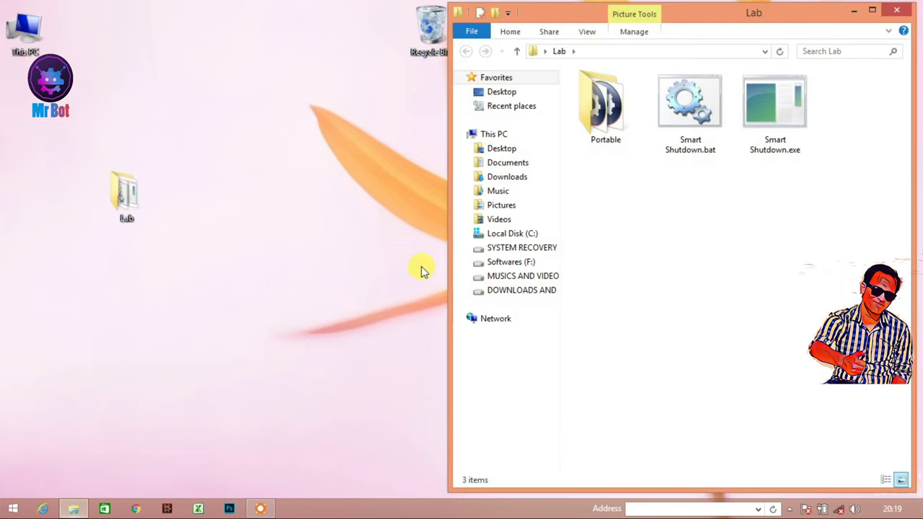
click(874, 11)
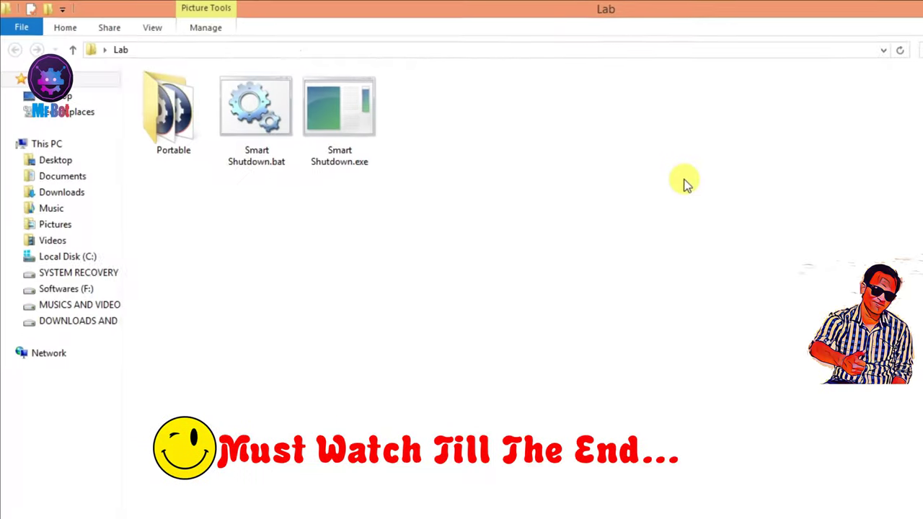
- Compare the Smart Shutdown.exe and Smart Shutdown.bat files in the Lab folder
click(386, 155)
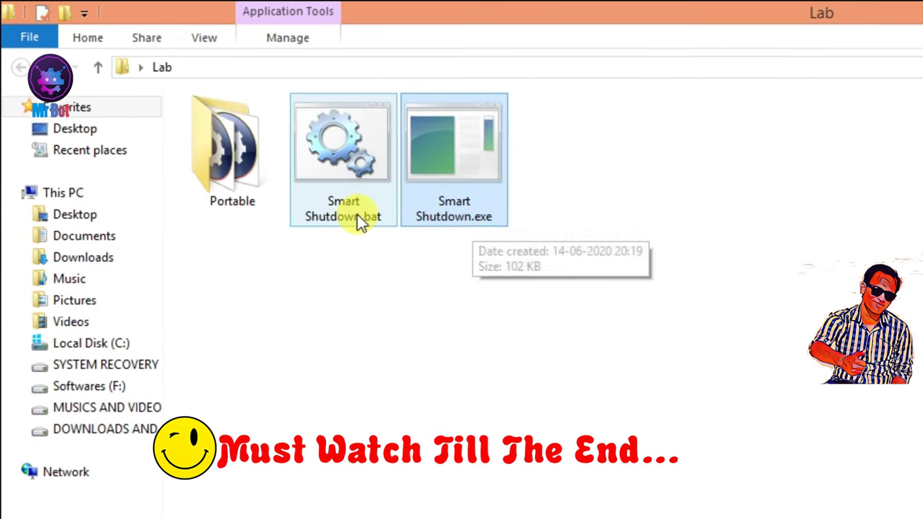
click(354, 213)
click(432, 173)
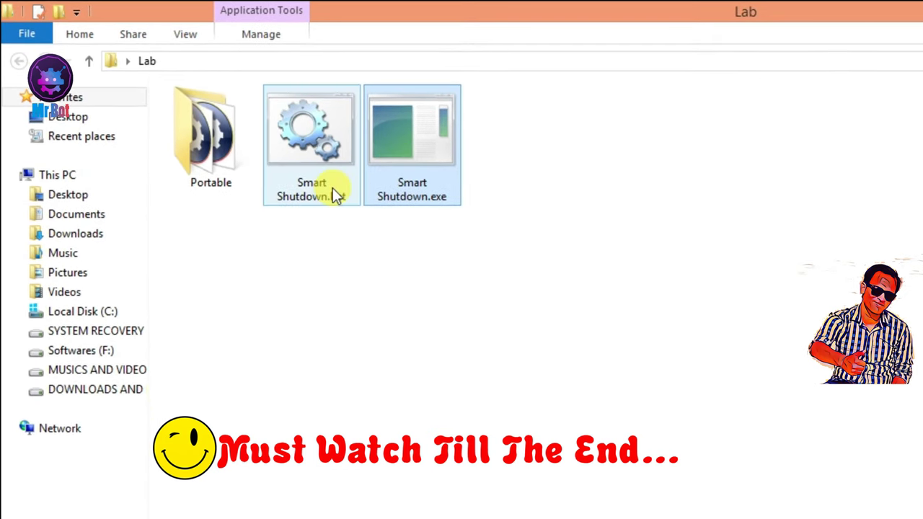
- Copy Smart Shutdown.exe from the Lab folder
click(394, 180)
click(394, 128)
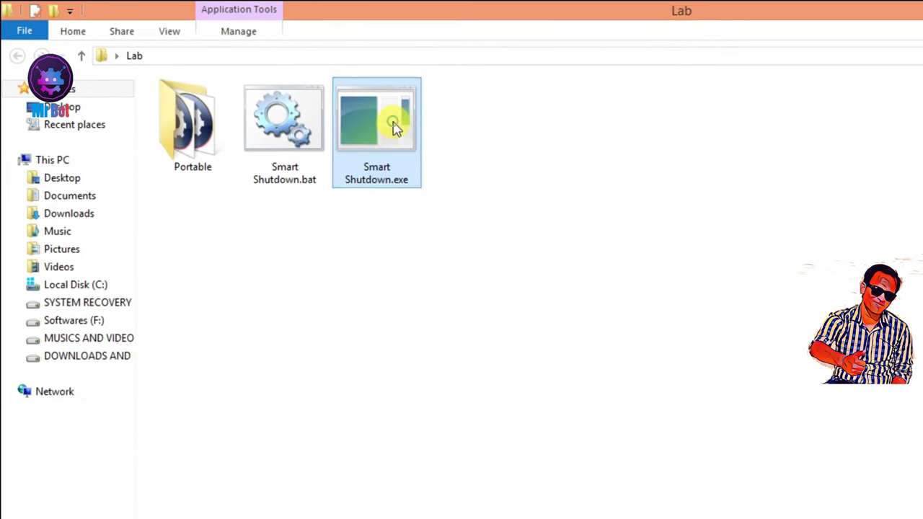
right_click(383, 115)
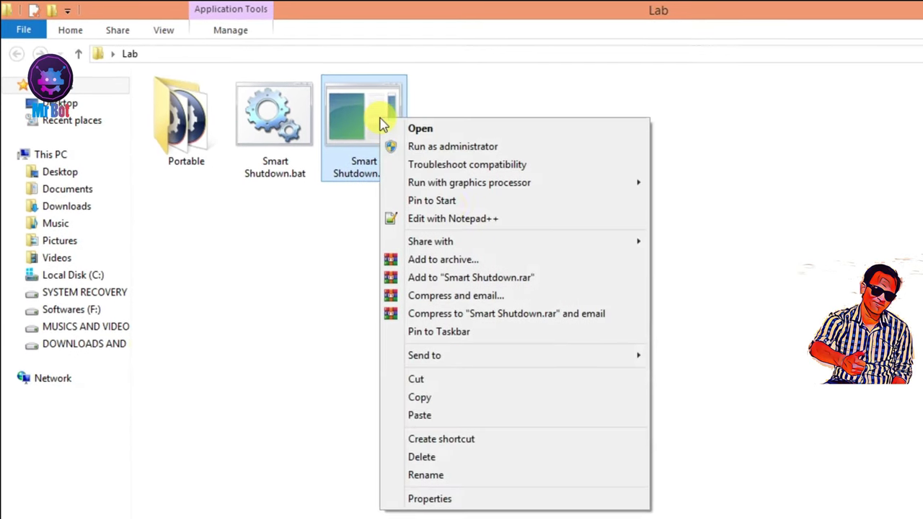
click(443, 401)
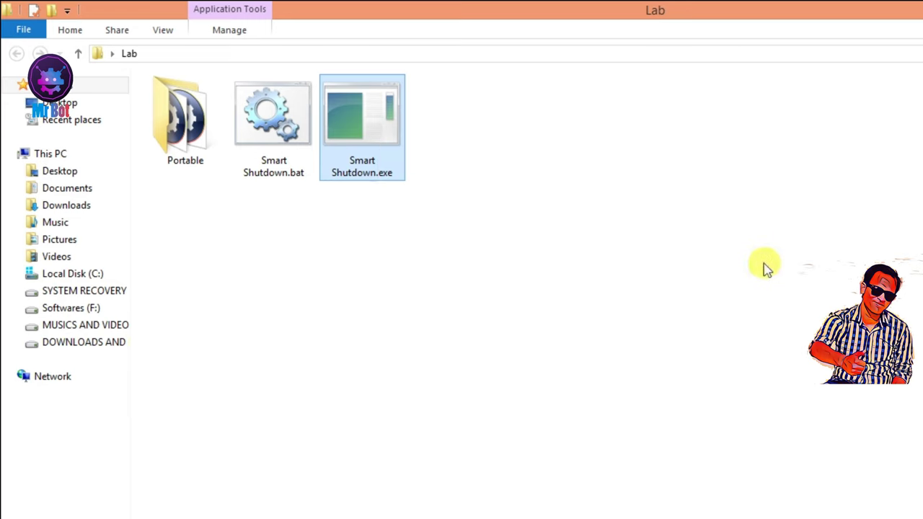
- Open the Users folder on Local Disk (C:), starting from This PC on the desktop
key(super+d)
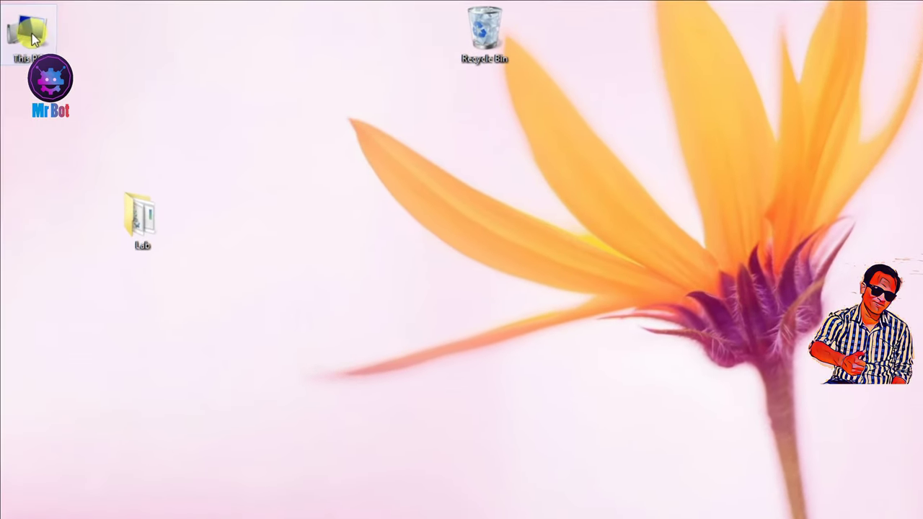
double_click(32, 33)
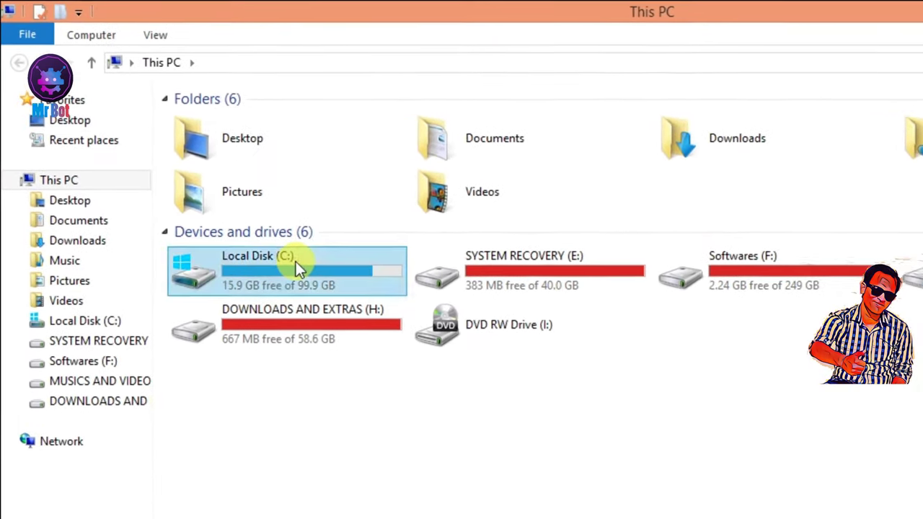
double_click(295, 262)
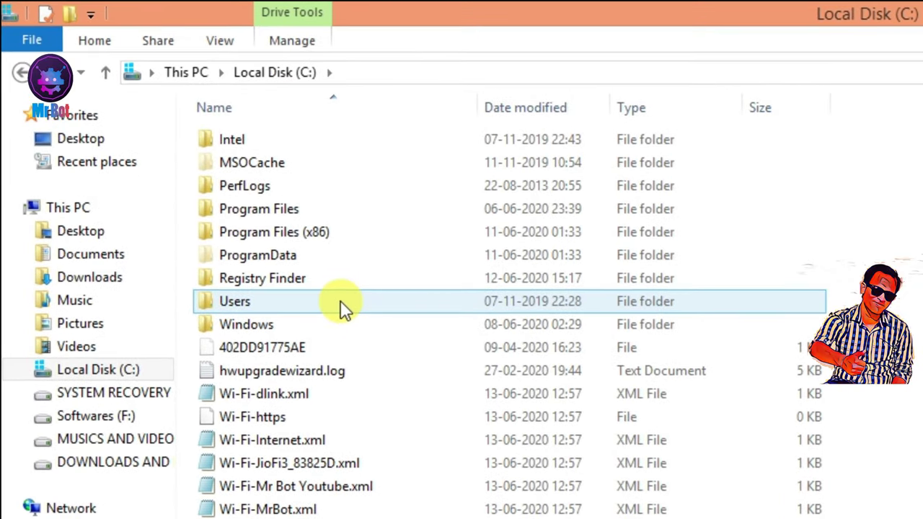
double_click(344, 307)
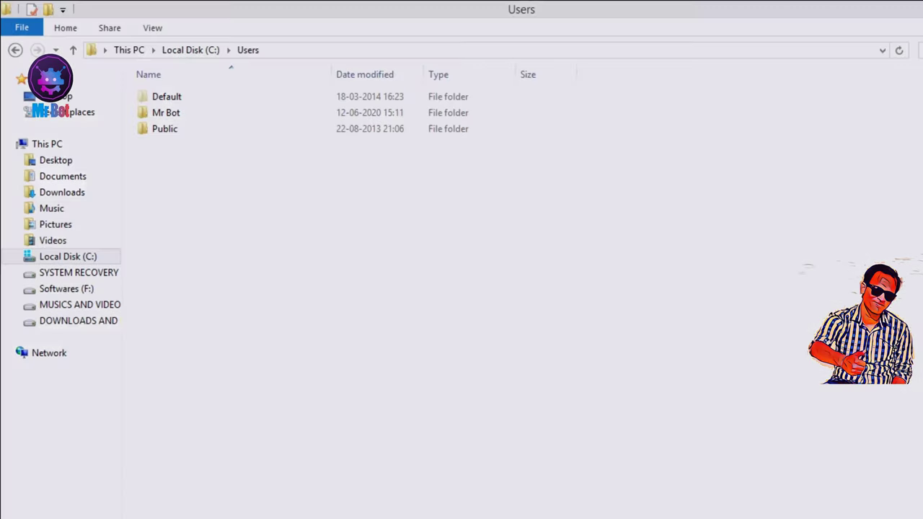
- Check the signed-in account's name on the Start screen and open its matching folder in Users
key(super)
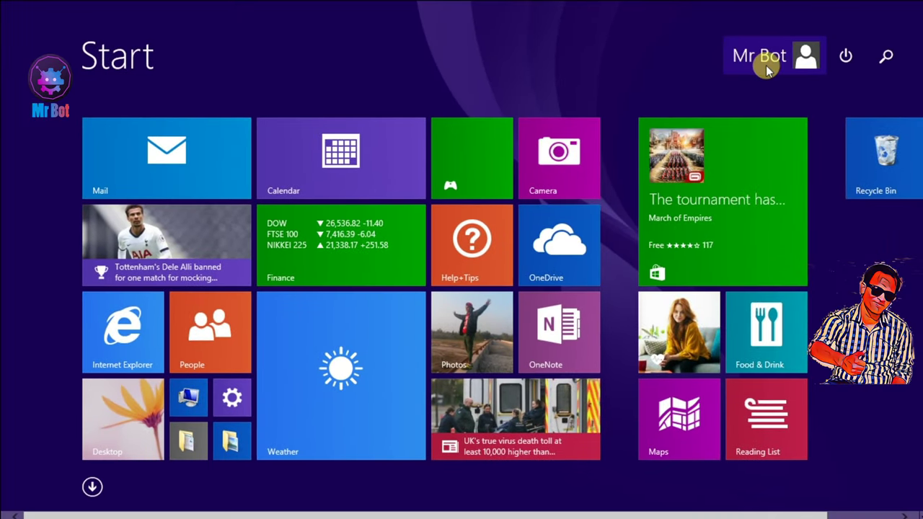
click(137, 451)
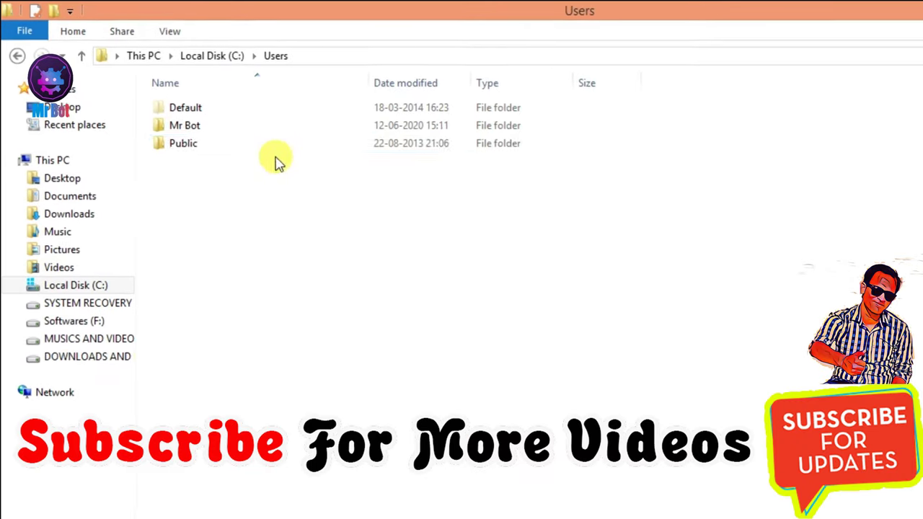
click(242, 139)
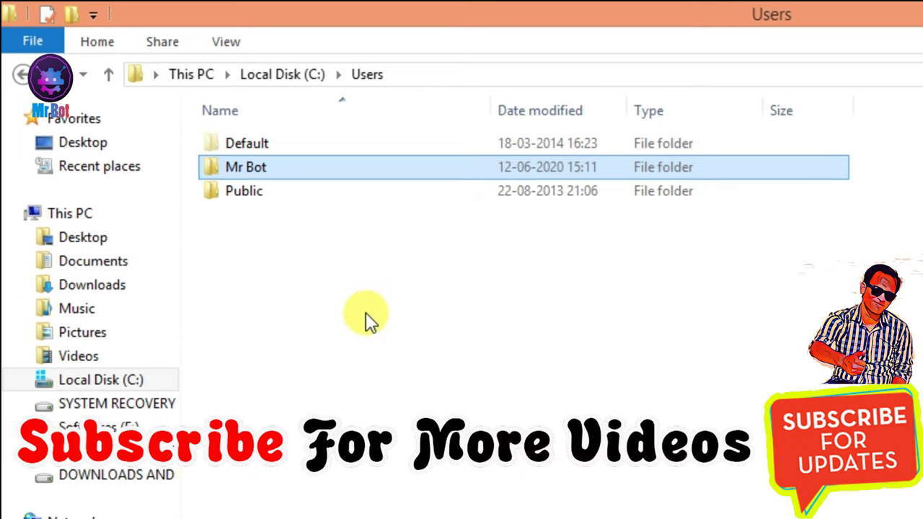
double_click(310, 185)
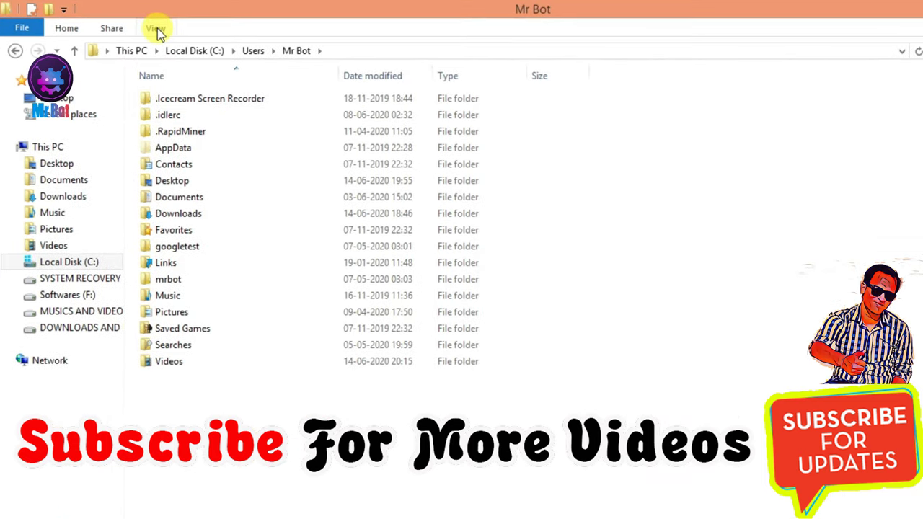
- Turn the display of hidden items off and back on in the account's user folder
click(153, 29)
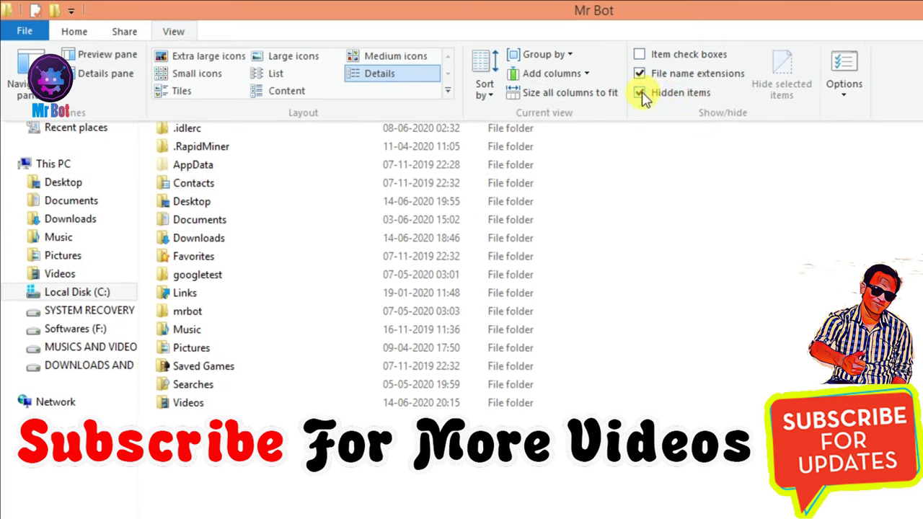
click(635, 90)
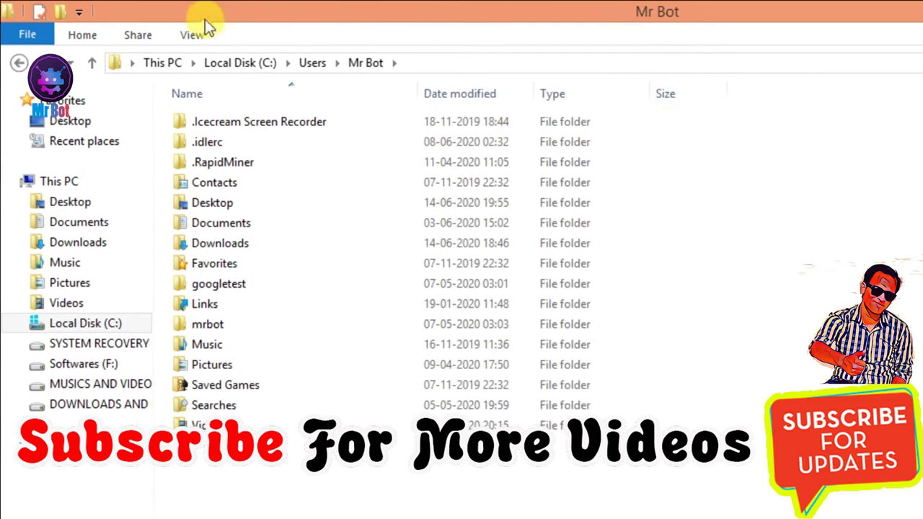
click(186, 34)
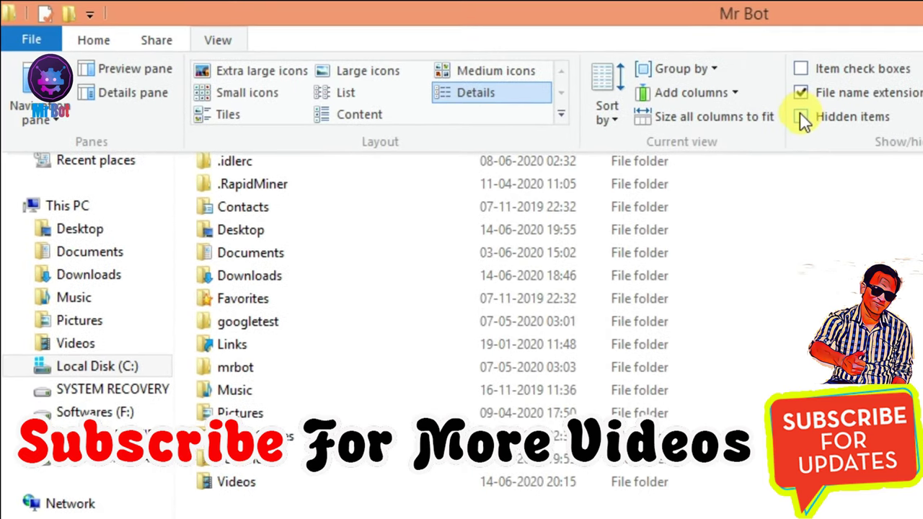
click(778, 112)
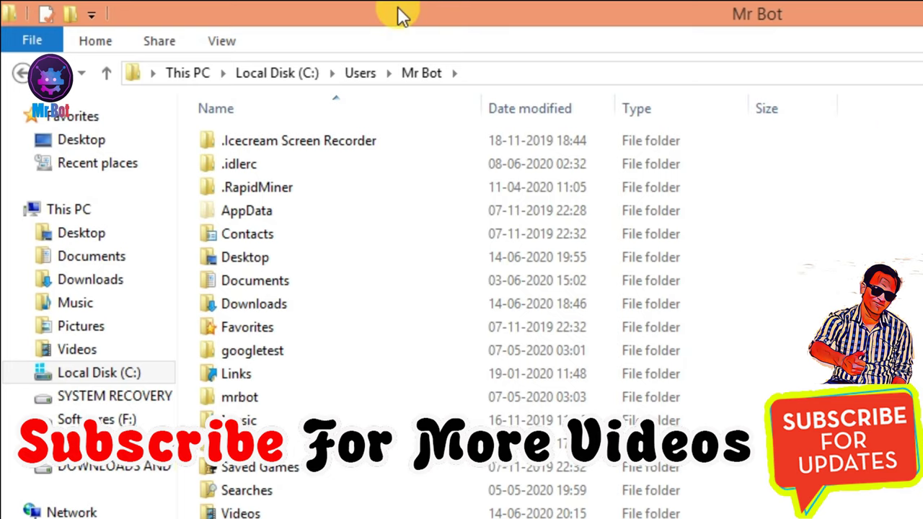
- Go from the user folder to AppData\Roaming\Microsoft\Windows\Start Menu\Programs
click(309, 211)
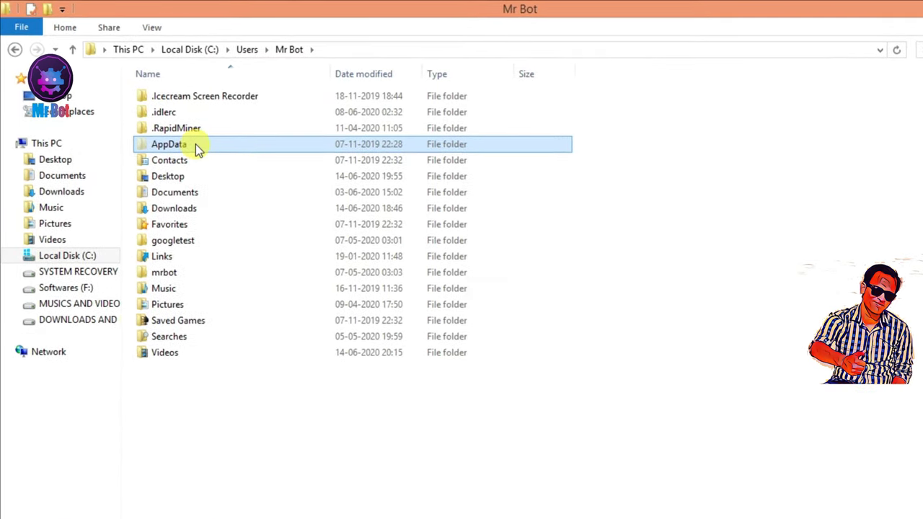
double_click(195, 144)
double_click(233, 139)
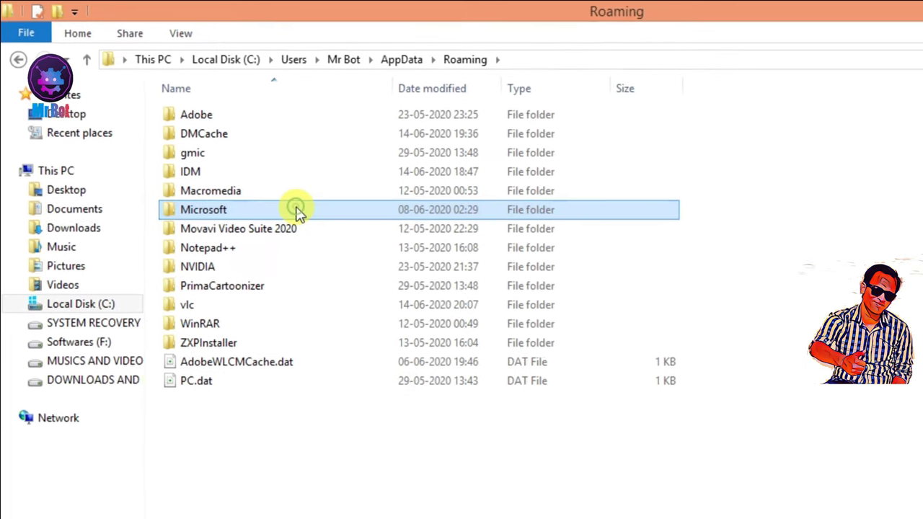
double_click(309, 220)
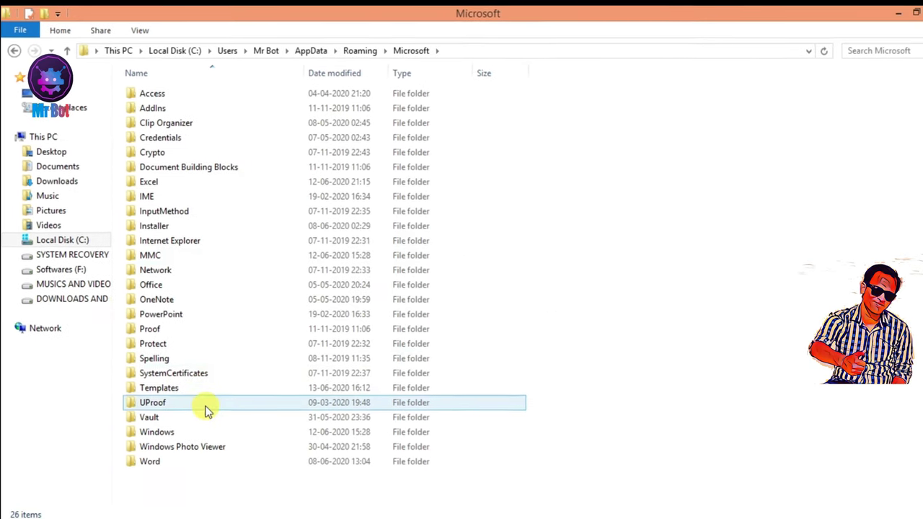
double_click(193, 449)
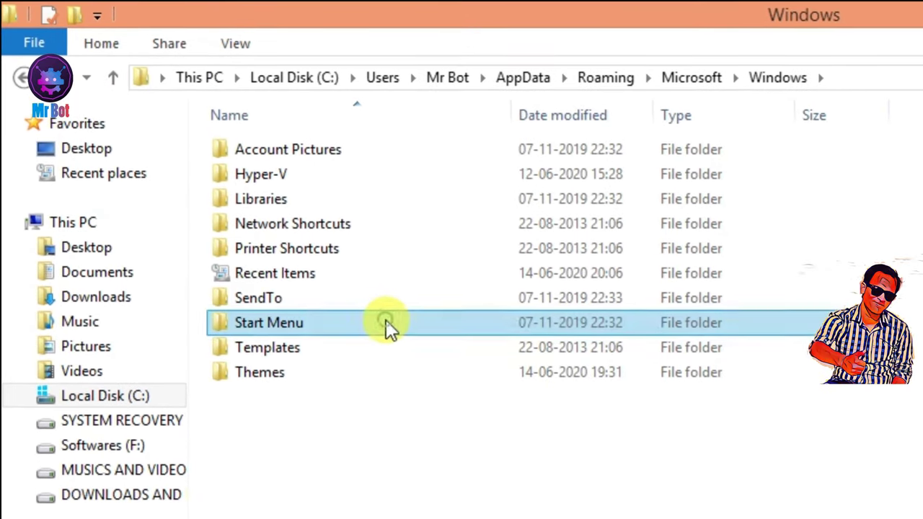
double_click(387, 322)
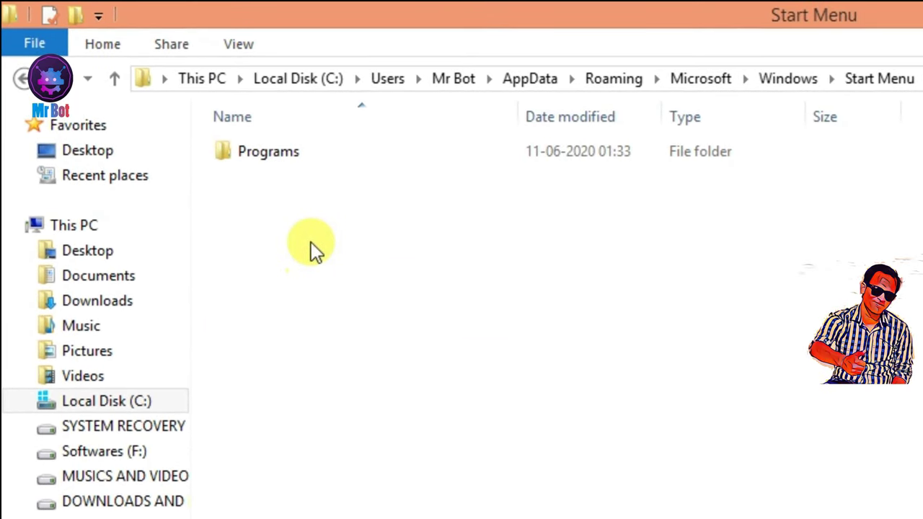
double_click(378, 152)
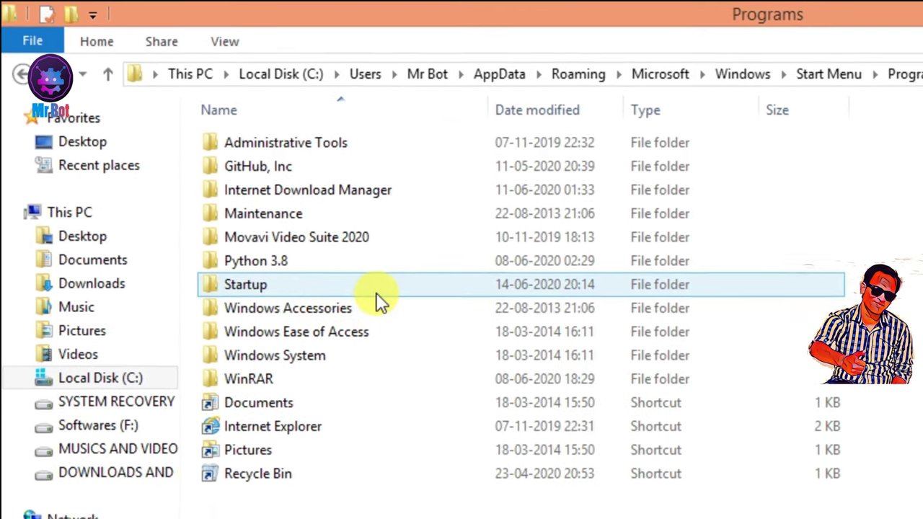
- Paste the copied Smart Shutdown.exe into the Startup folder inside Programs
click(384, 296)
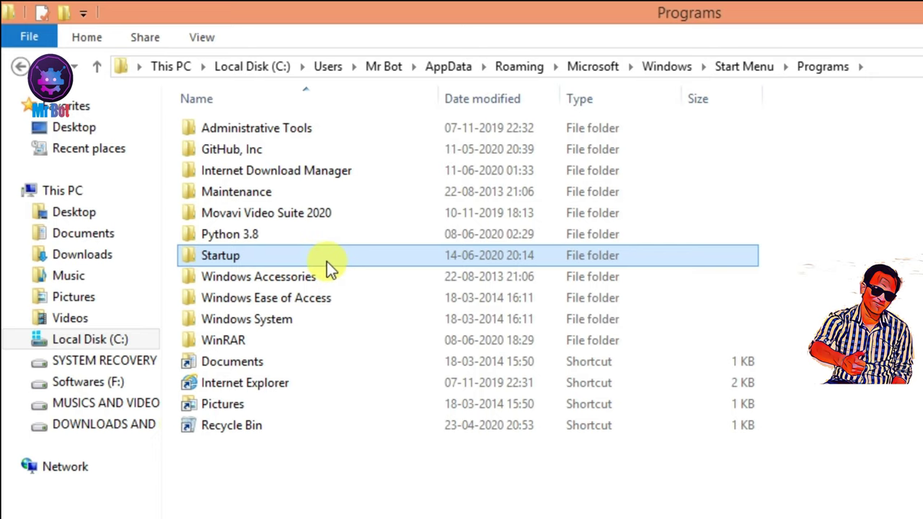
double_click(327, 262)
right_click(374, 136)
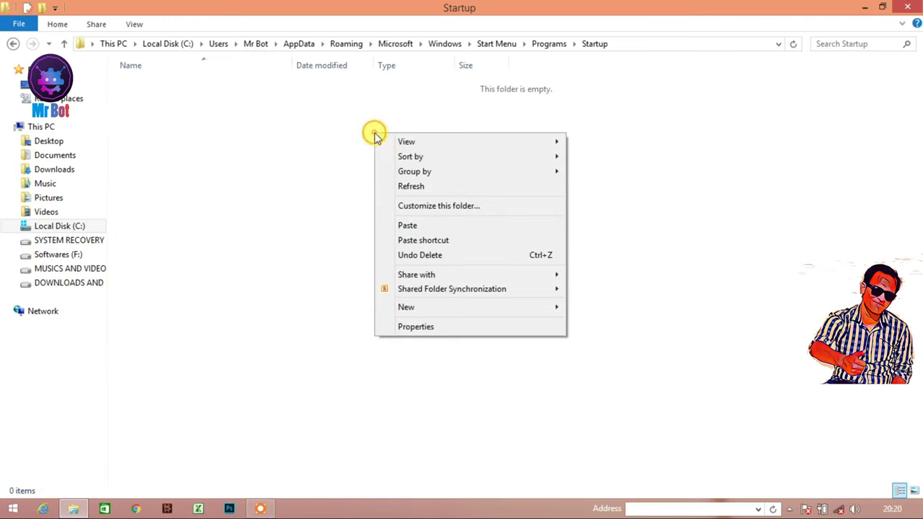
click(418, 222)
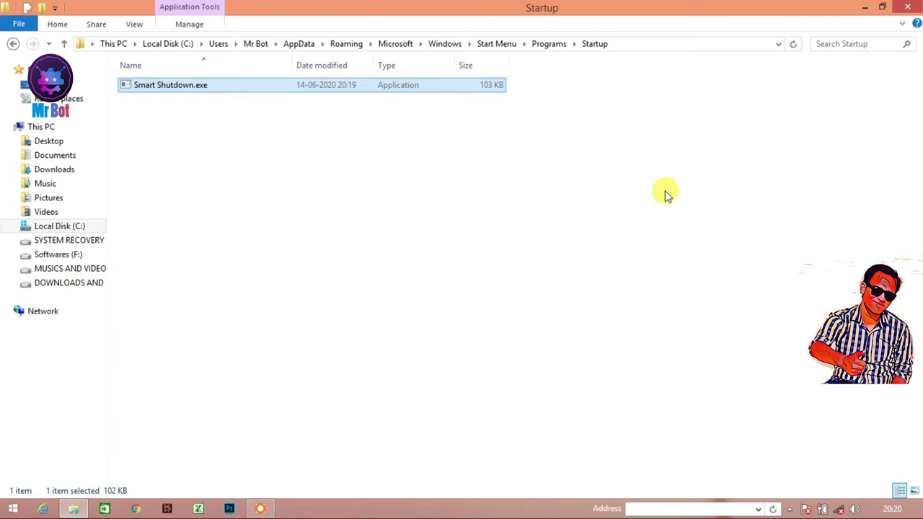
- Display the full path of the Startup folder for reference
click(629, 45)
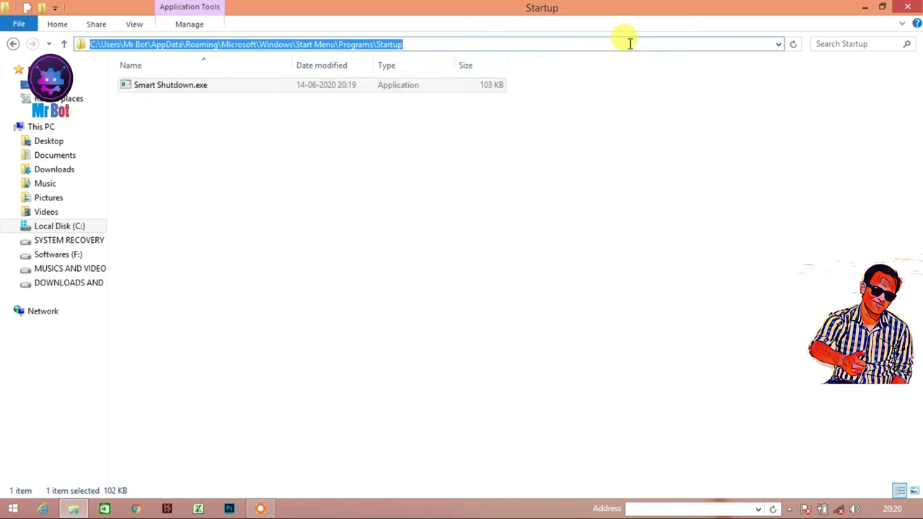
click(630, 43)
click(588, 195)
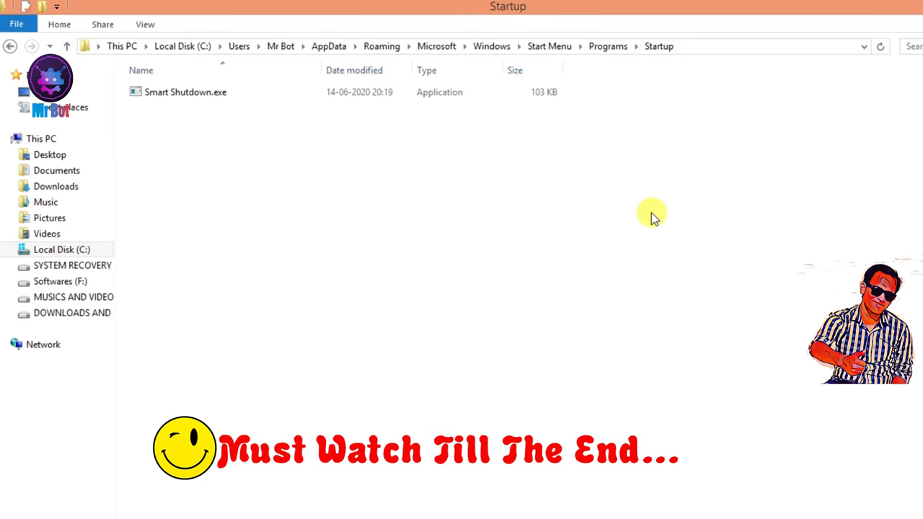
- Run Smart Shutdown.exe from the Startup folder and dismiss the sign-out notice
click(190, 95)
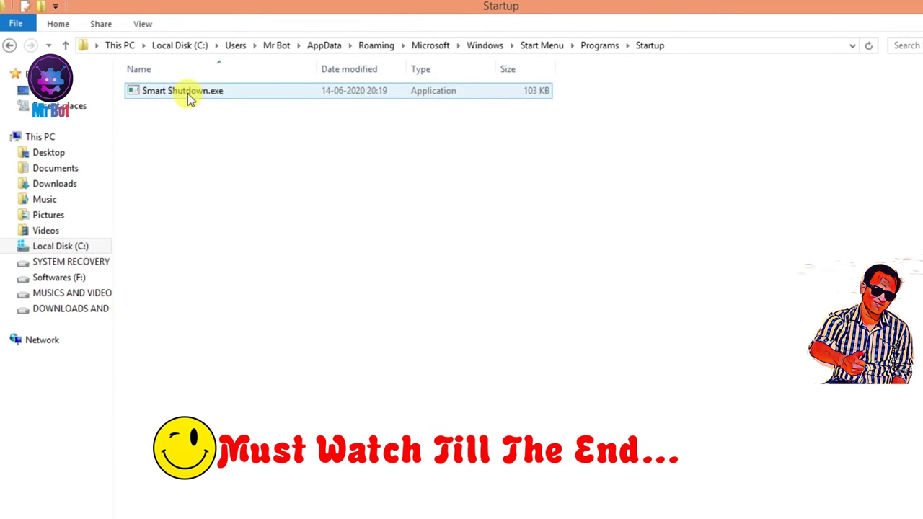
click(482, 265)
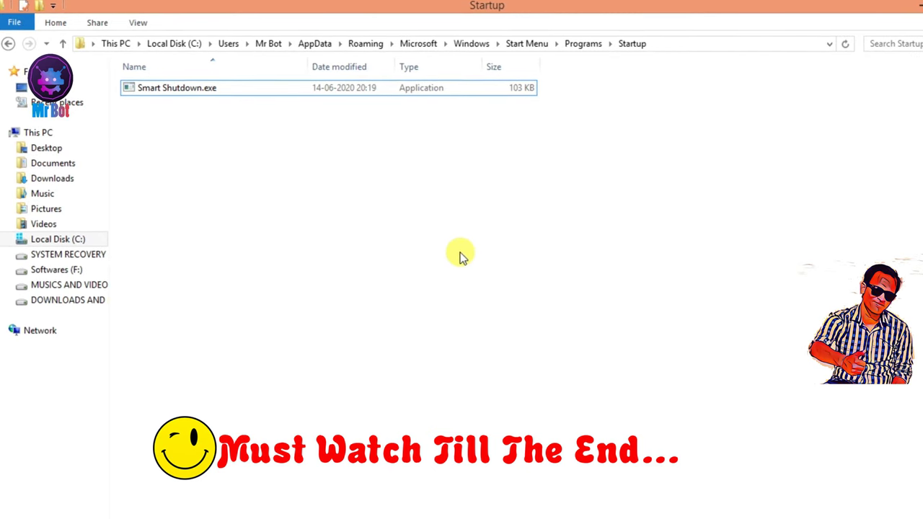
click(319, 87)
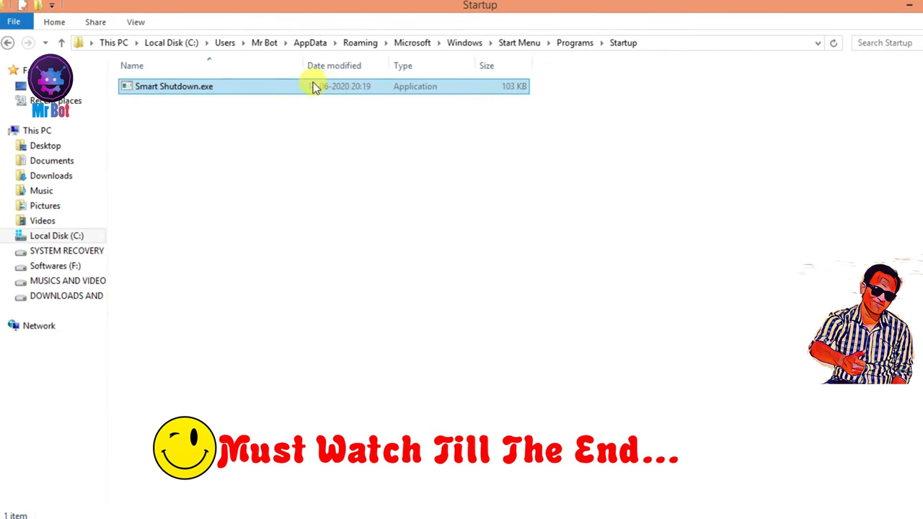
double_click(292, 88)
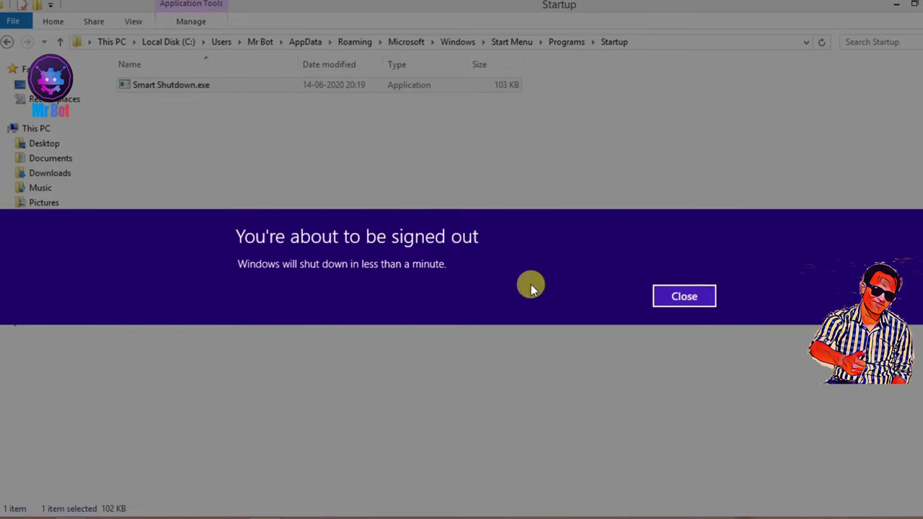
click(675, 295)
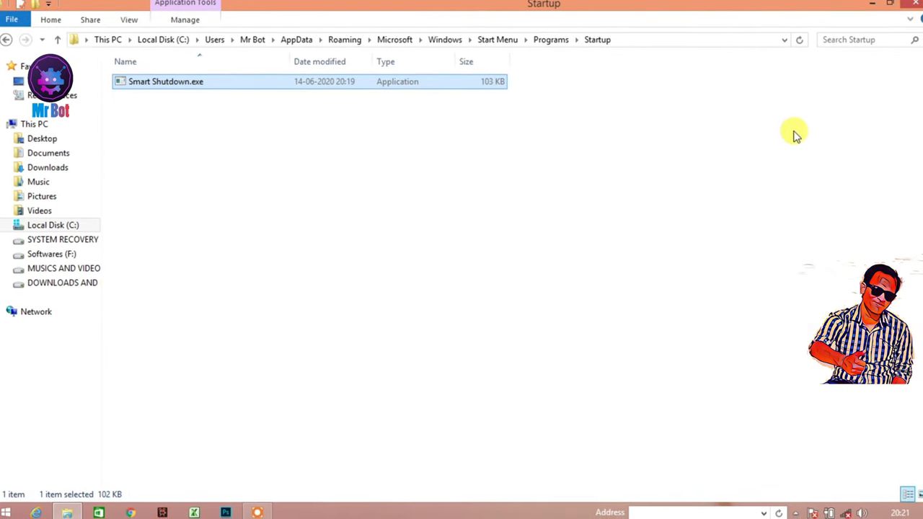
- Minimize the Startup window and abort the pending shutdown by running shutdown -a in a Command Prompt
click(872, 3)
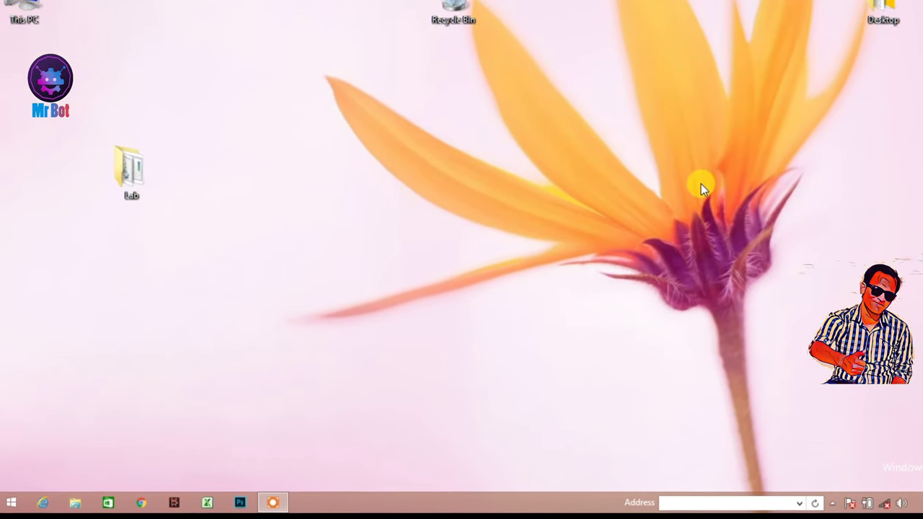
key(super+r)
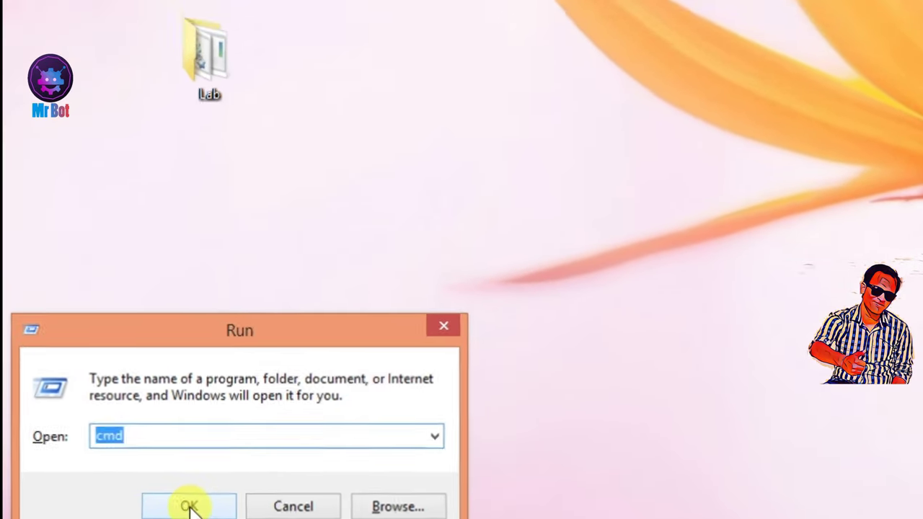
click(188, 507)
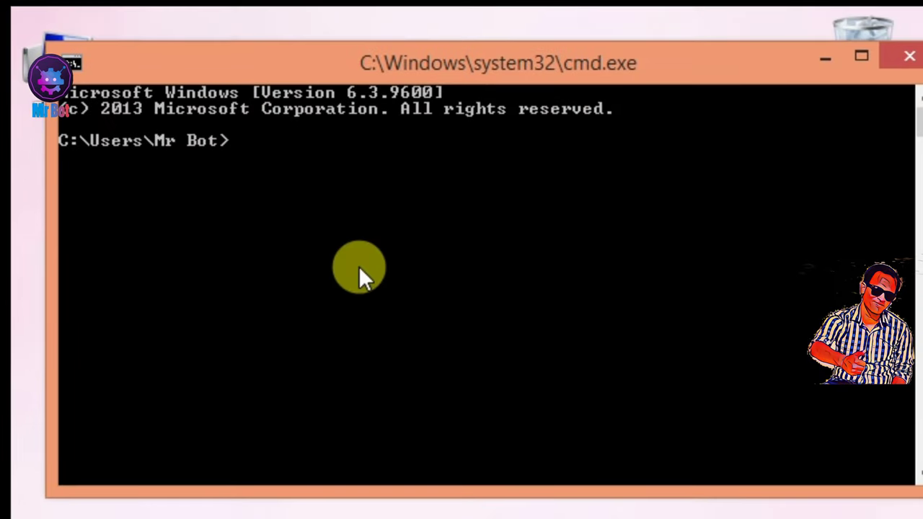
text(shutdown)
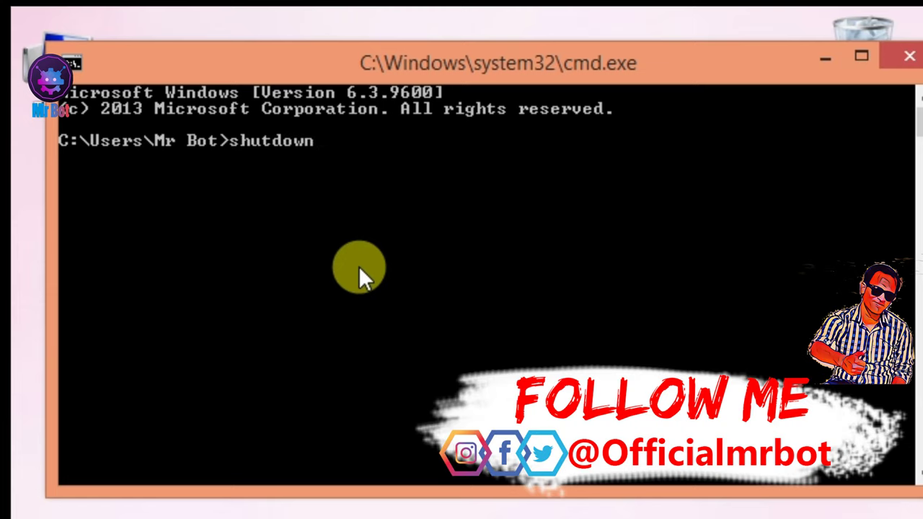
text( -a)
key(Return)
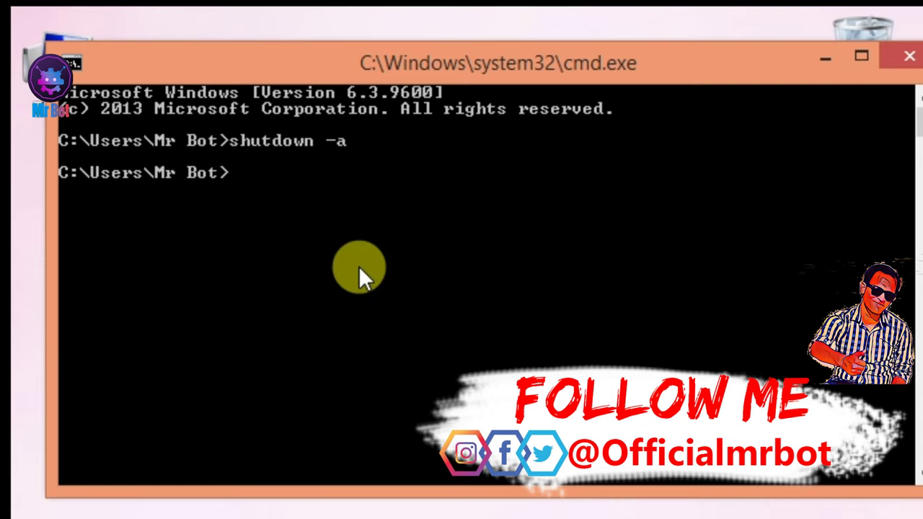
- Close the Command Prompt and open the Lab folder on the desktop
drag(597, 56, 922, 262)
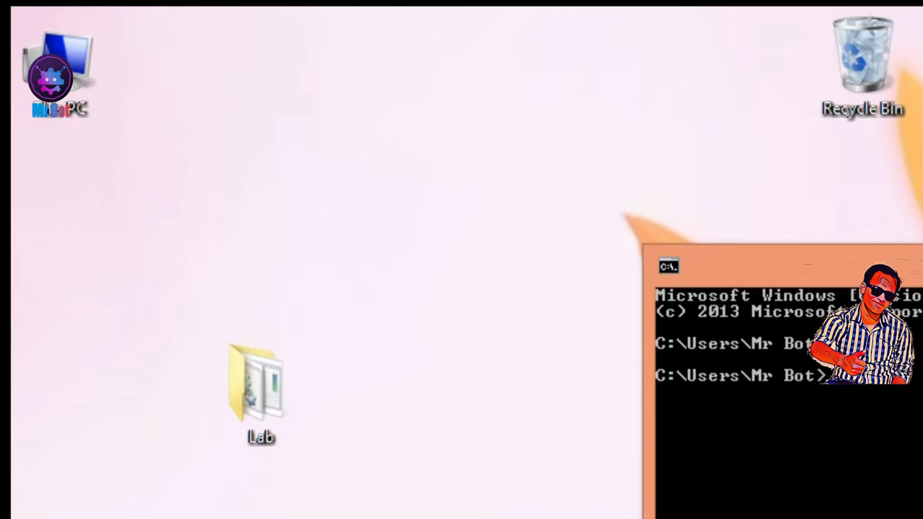
key(alt+F4)
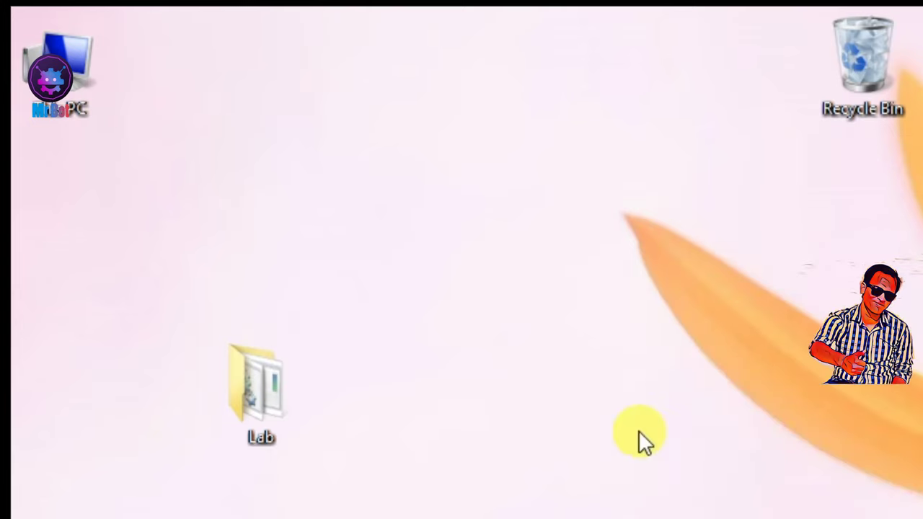
double_click(293, 370)
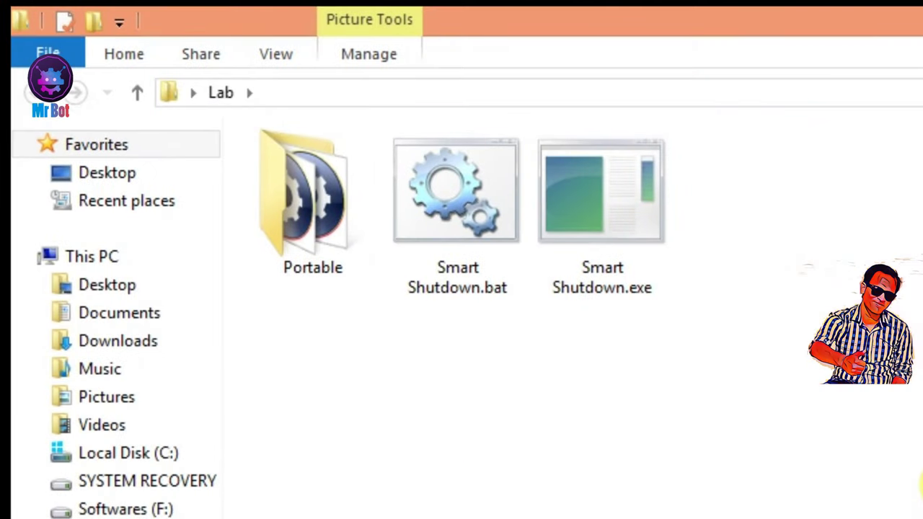